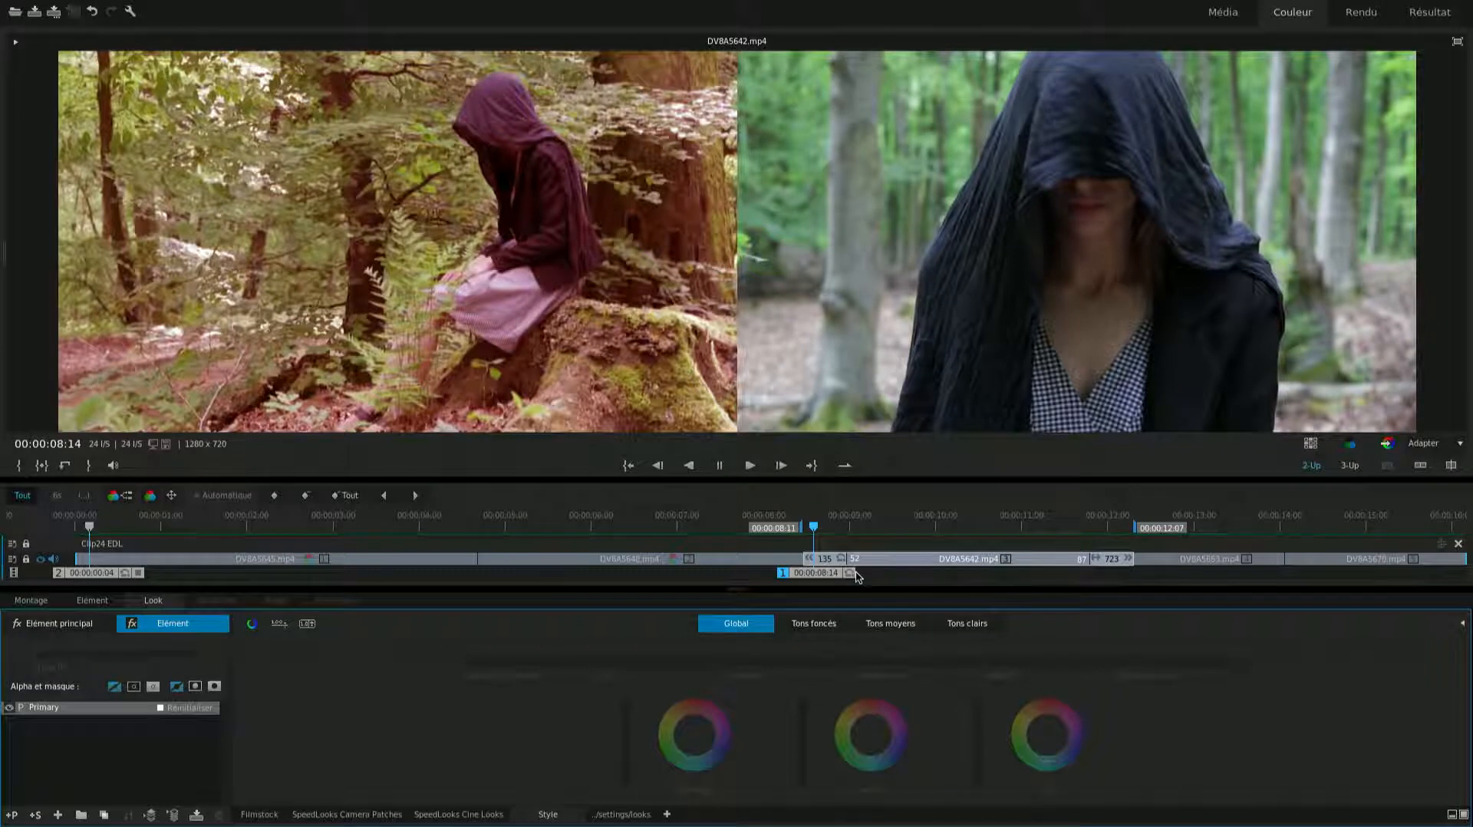
Play DV8A5642.mp4 forwards and backwards beside the reference shot to compare the two before matching.
left_click(751, 465)
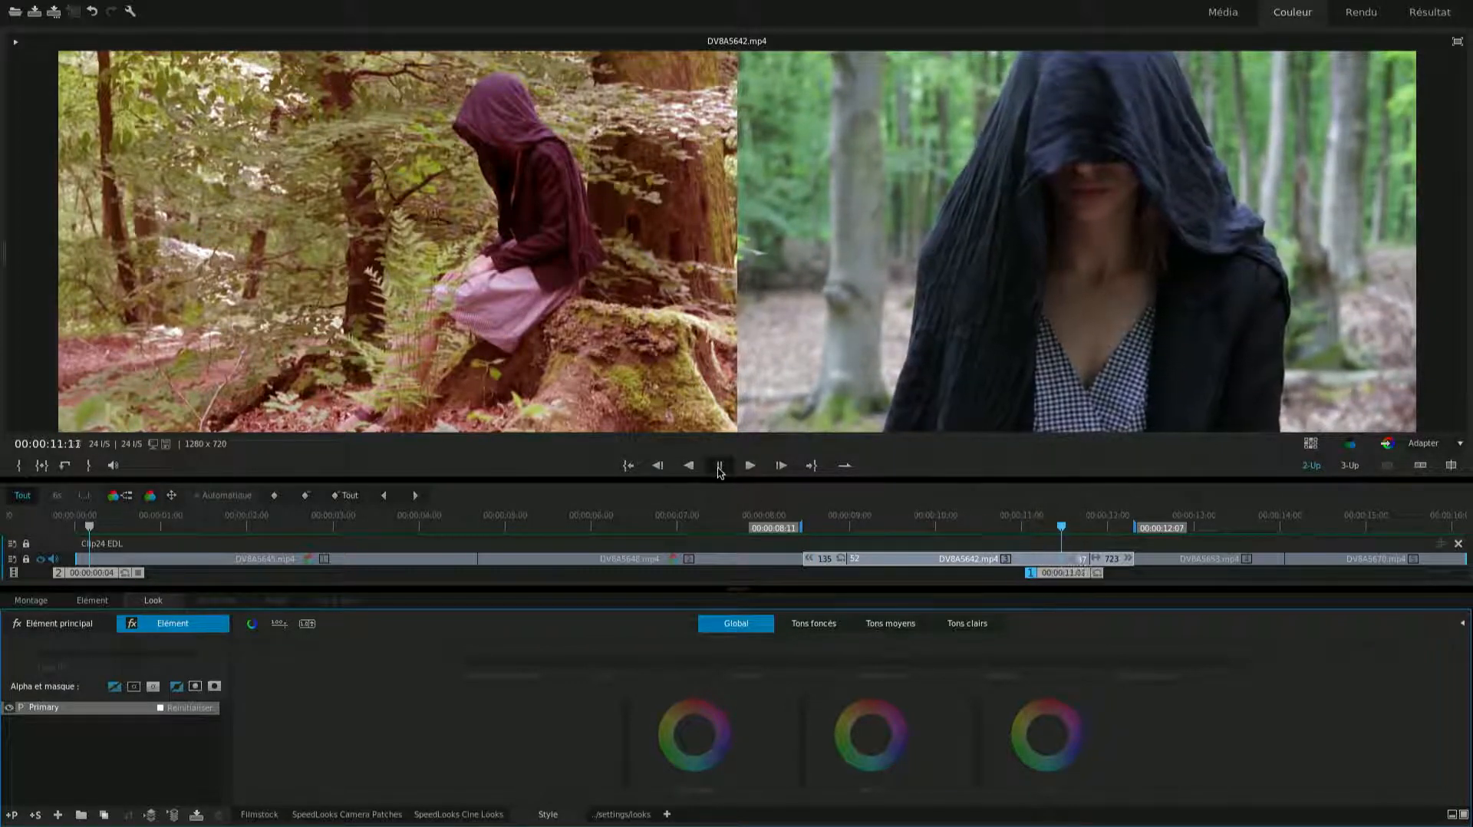
left_click(720, 465)
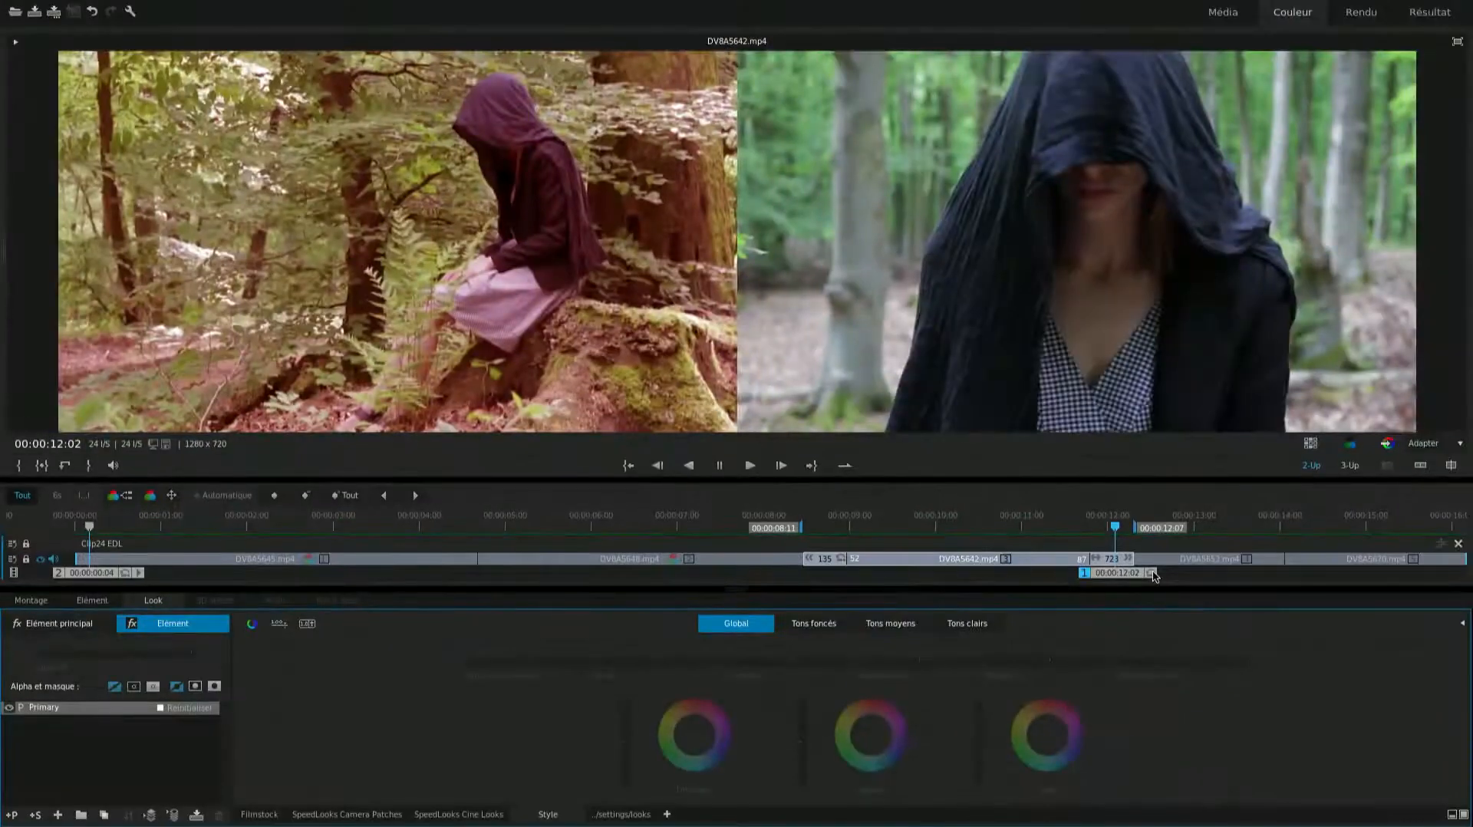
left_click_drag(1153, 577, 844, 579)
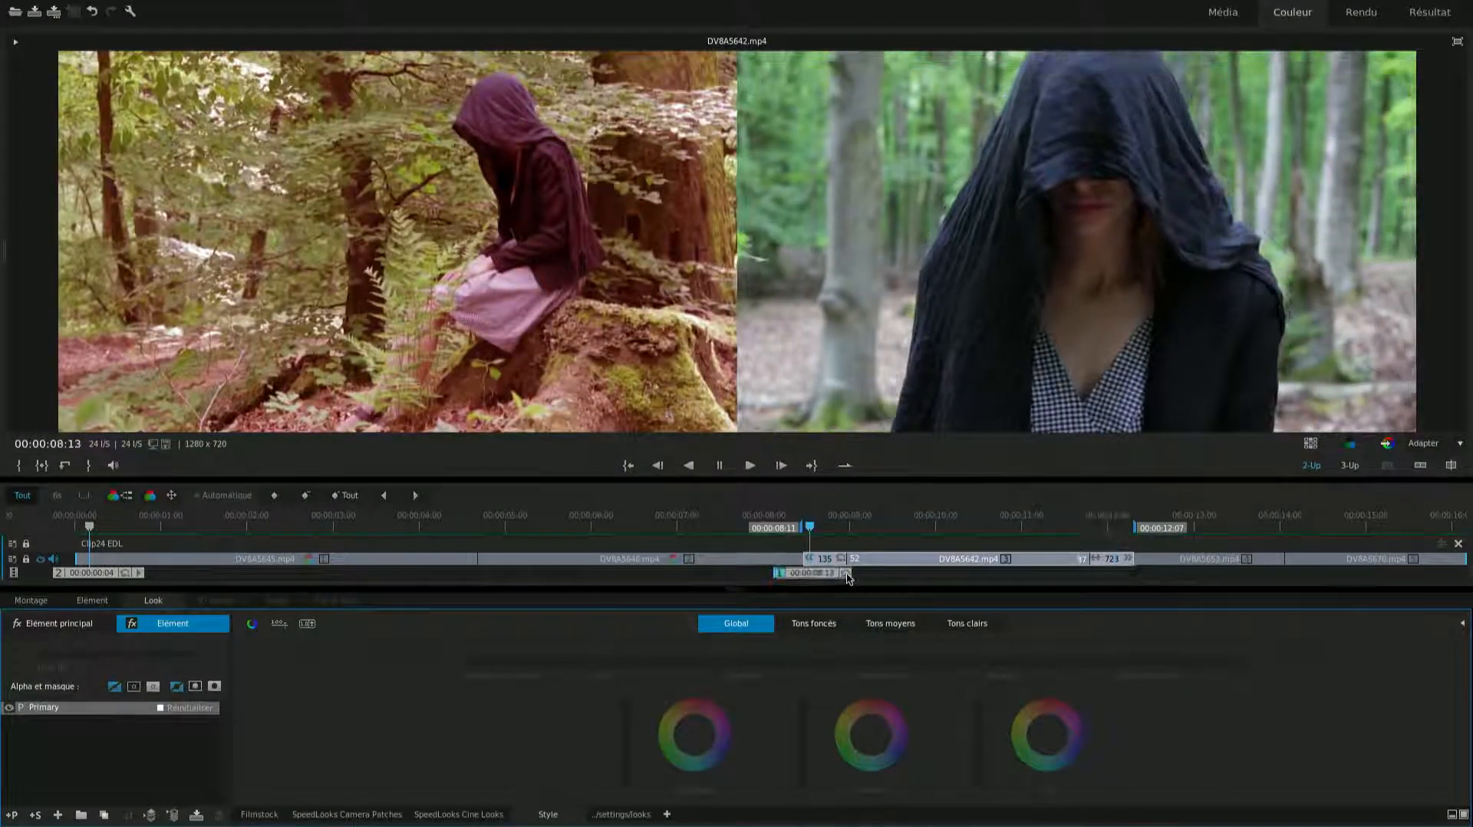
left_click(751, 466)
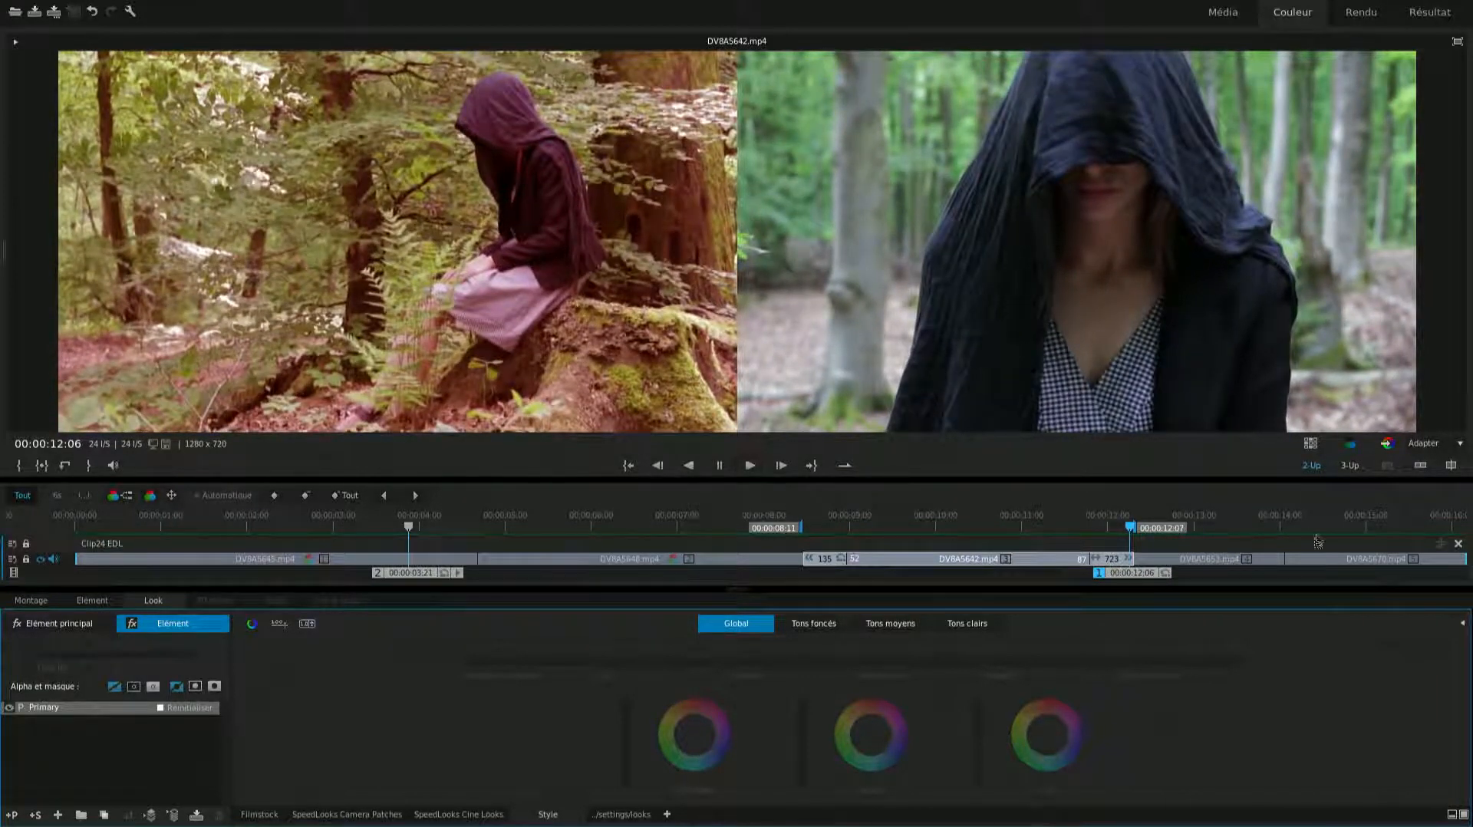
left_click(689, 466)
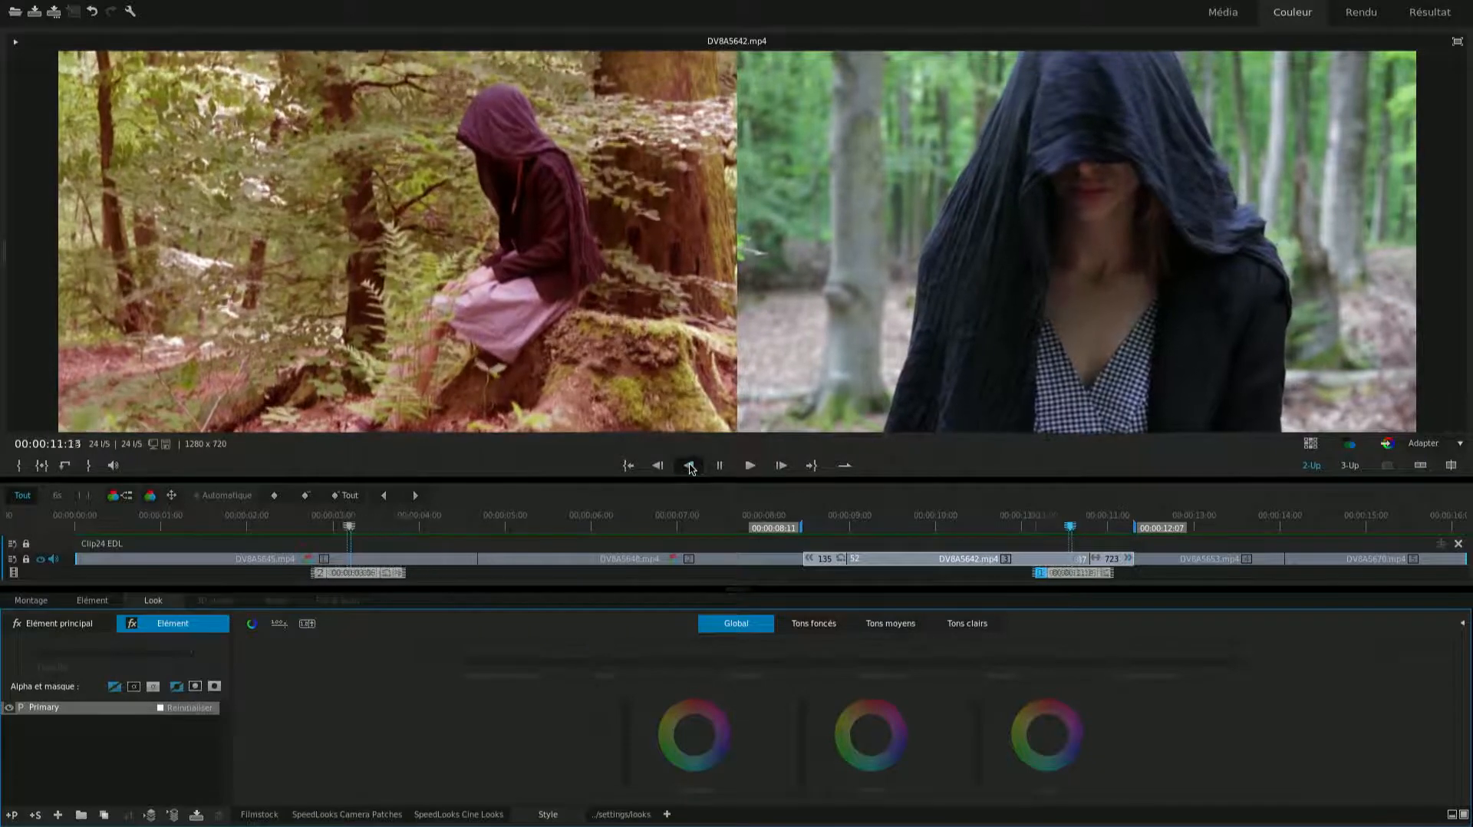
left_click(718, 469)
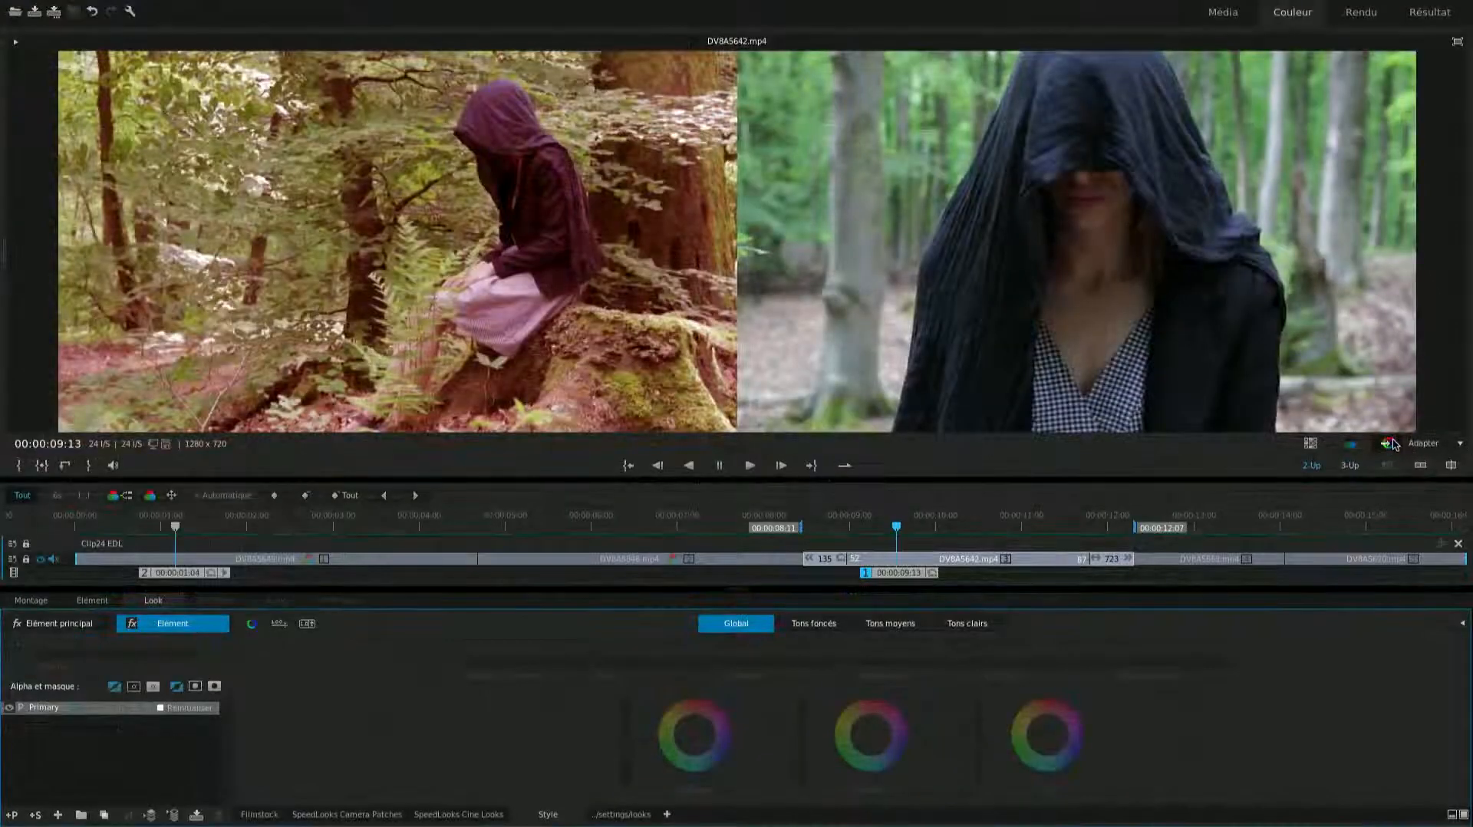
Match the look of DV8A5642.mp4 to the reference shot, and switch the AutoColorMatch layer off and back on to compare.
left_click(1387, 444)
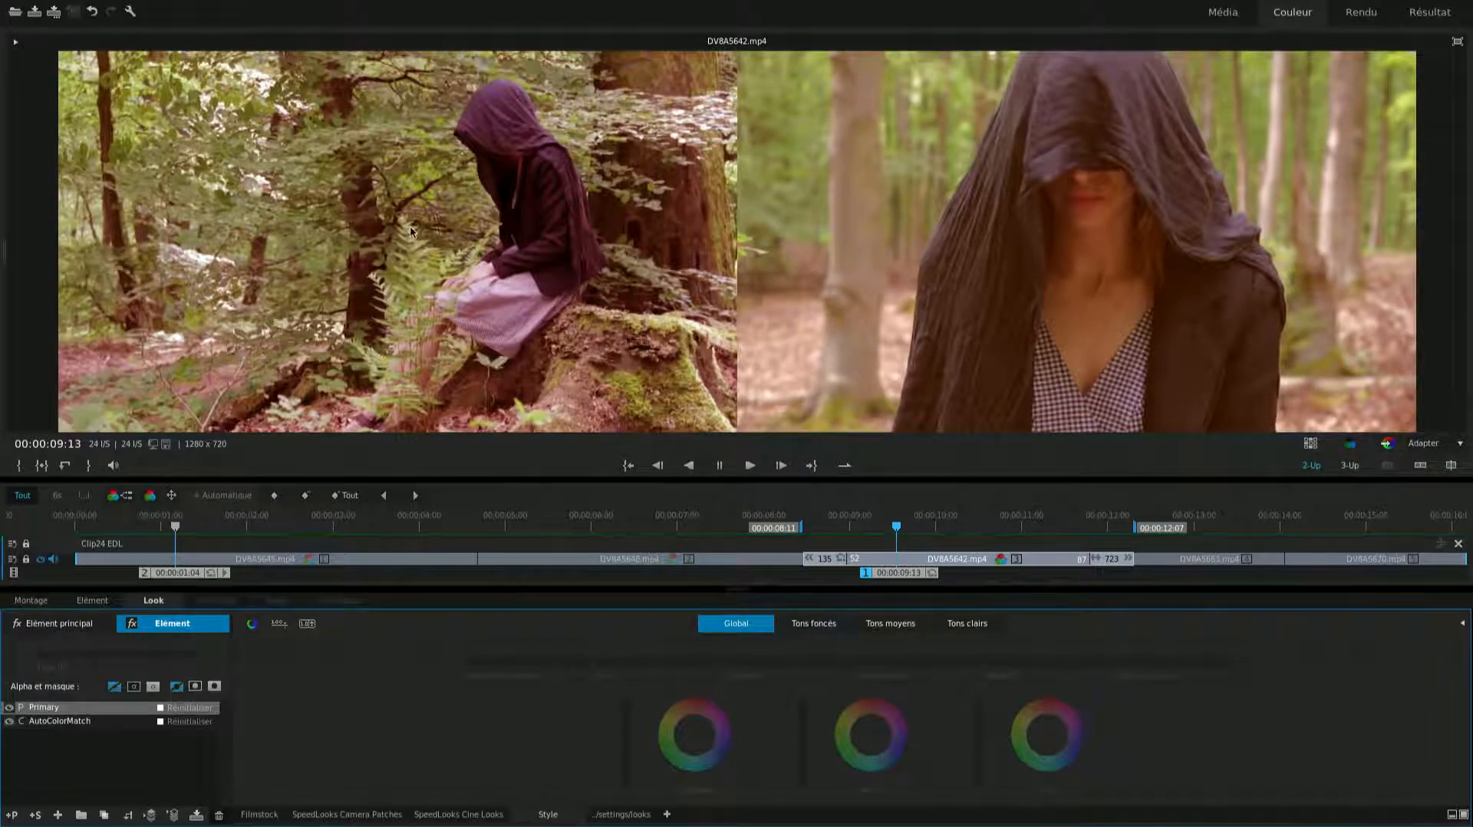
left_click(38, 724)
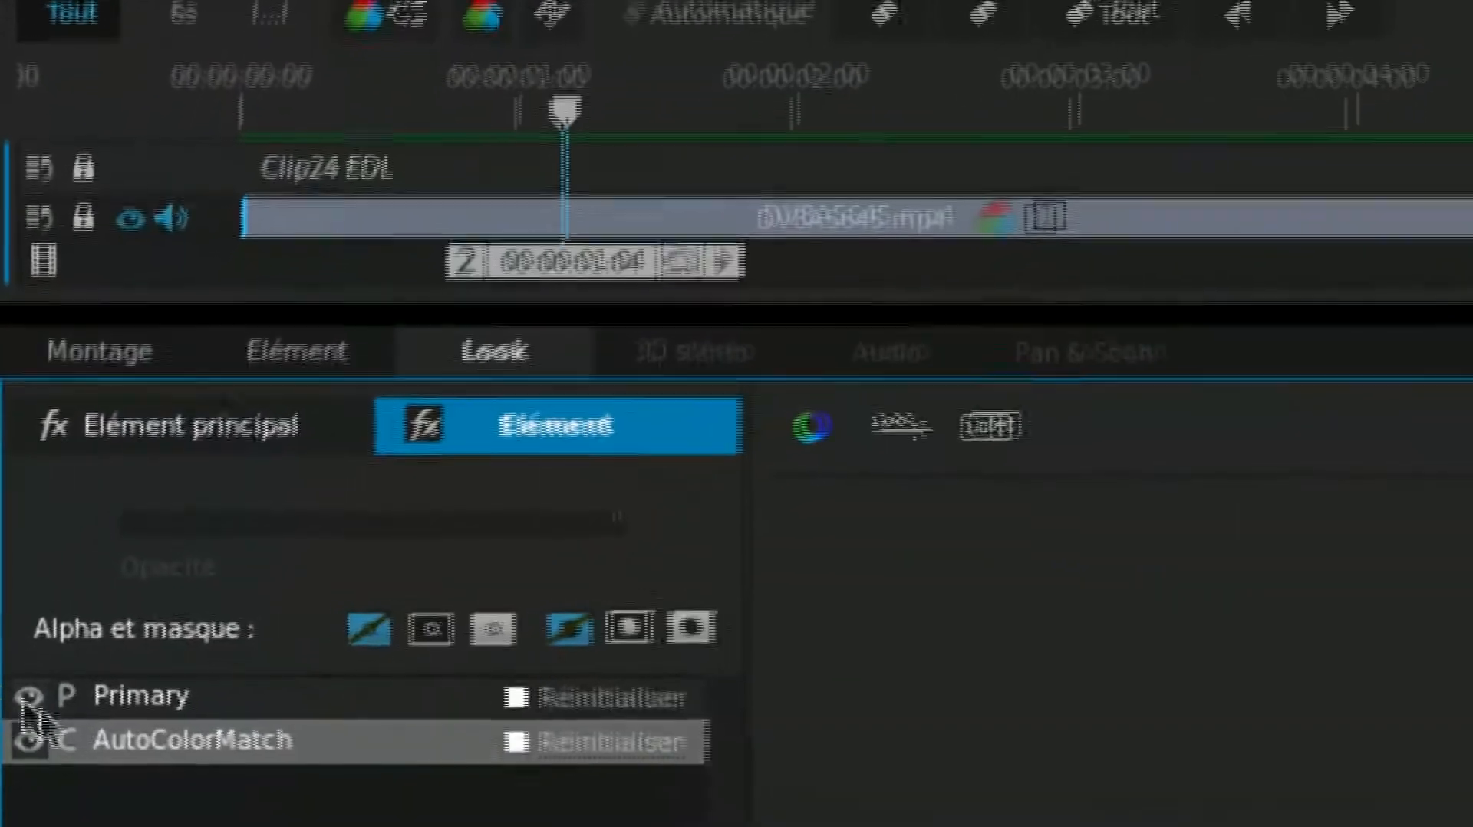
left_click(27, 746)
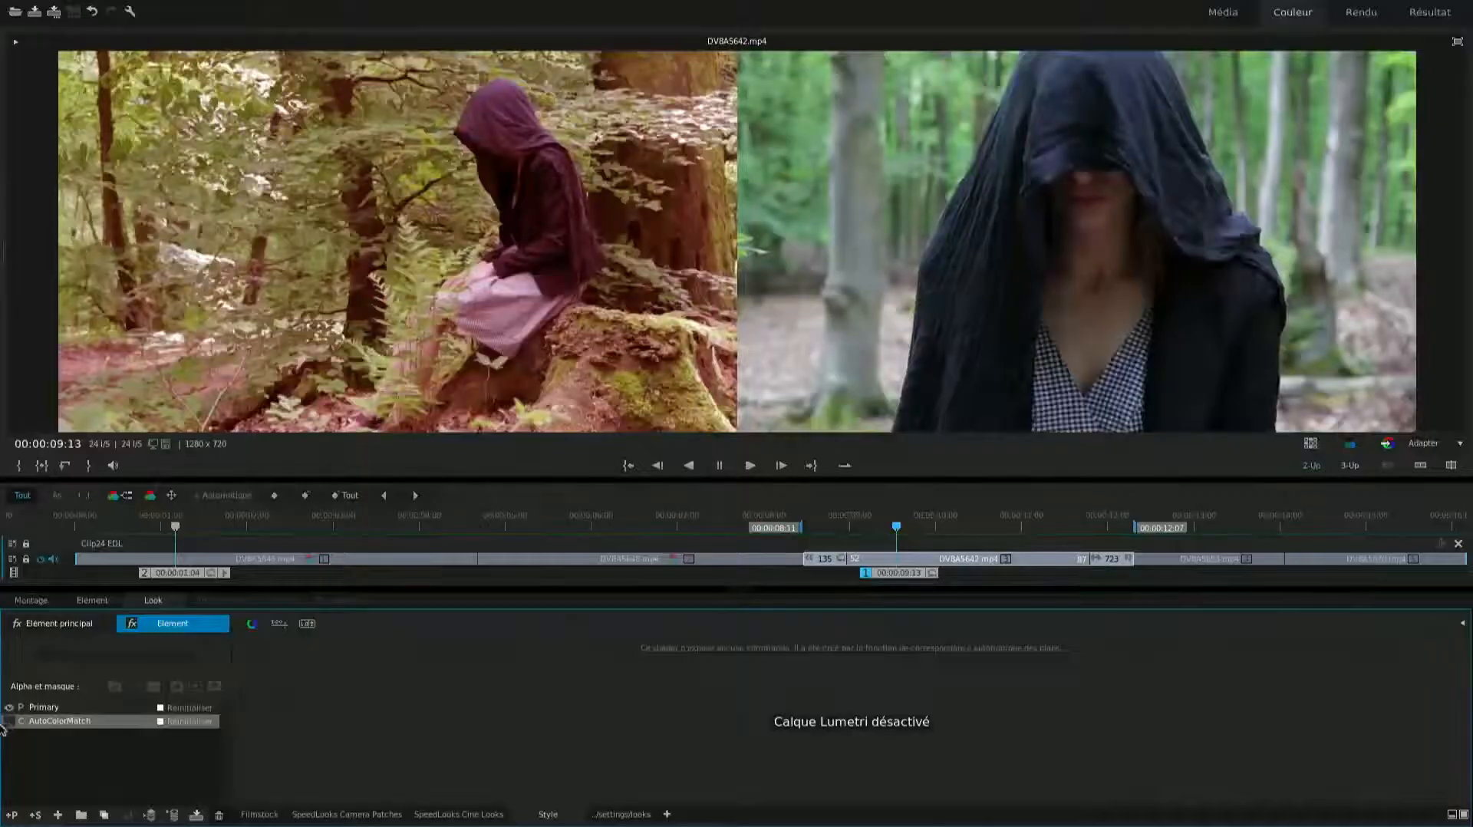
left_click(27, 746)
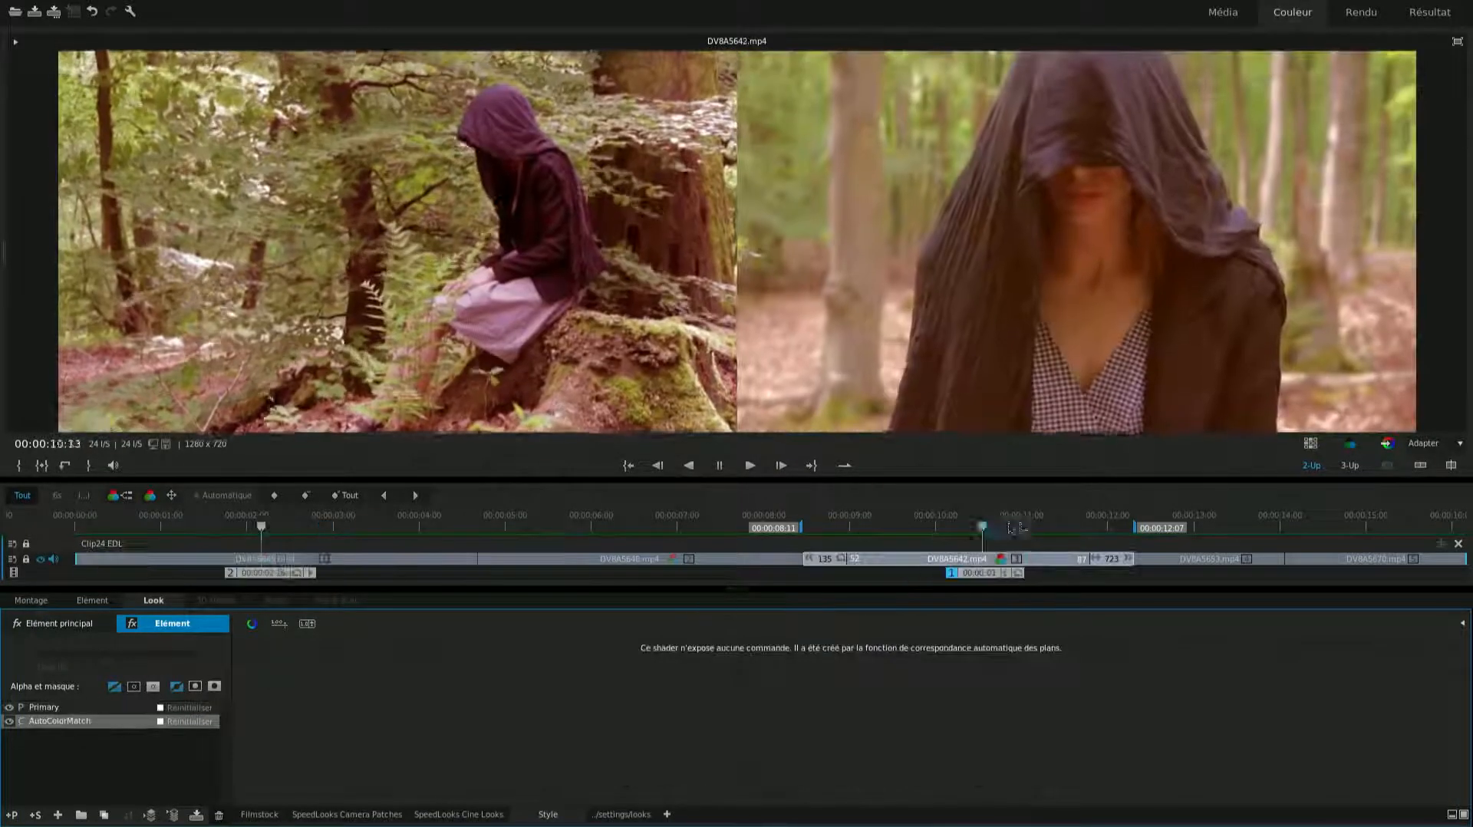
Scrub through the matched DV8A5642.mp4 and the graded DV8A5645.mp4 to compare their colours.
mouse_move(1010, 528)
left_mouse_down()
mouse_move(845, 527)
mouse_move(1065, 535)
left_mouse_up()
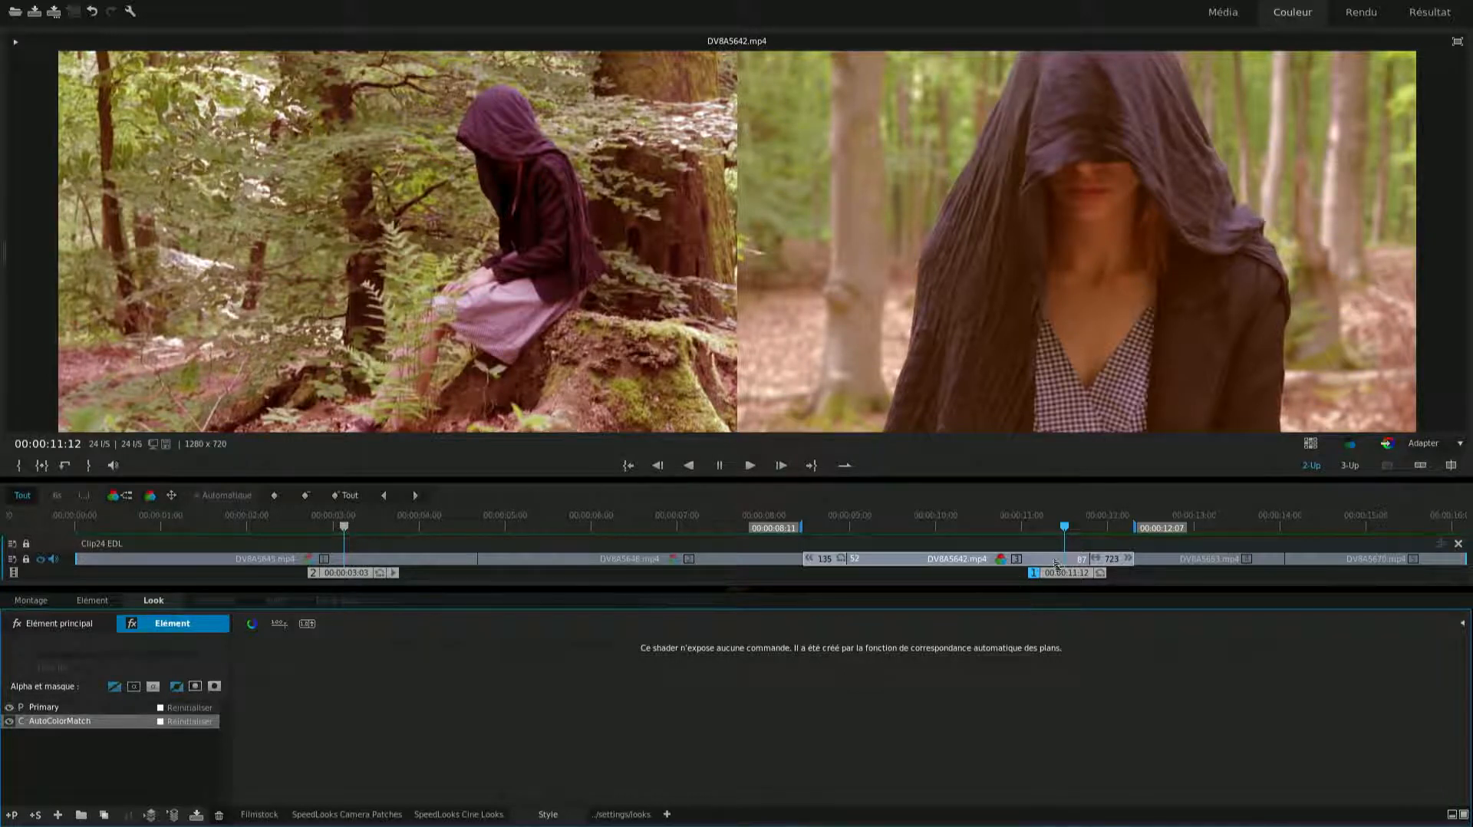
mouse_move(1067, 534)
left_mouse_down()
mouse_move(908, 528)
mouse_move(996, 528)
left_mouse_up()
left_click(265, 536)
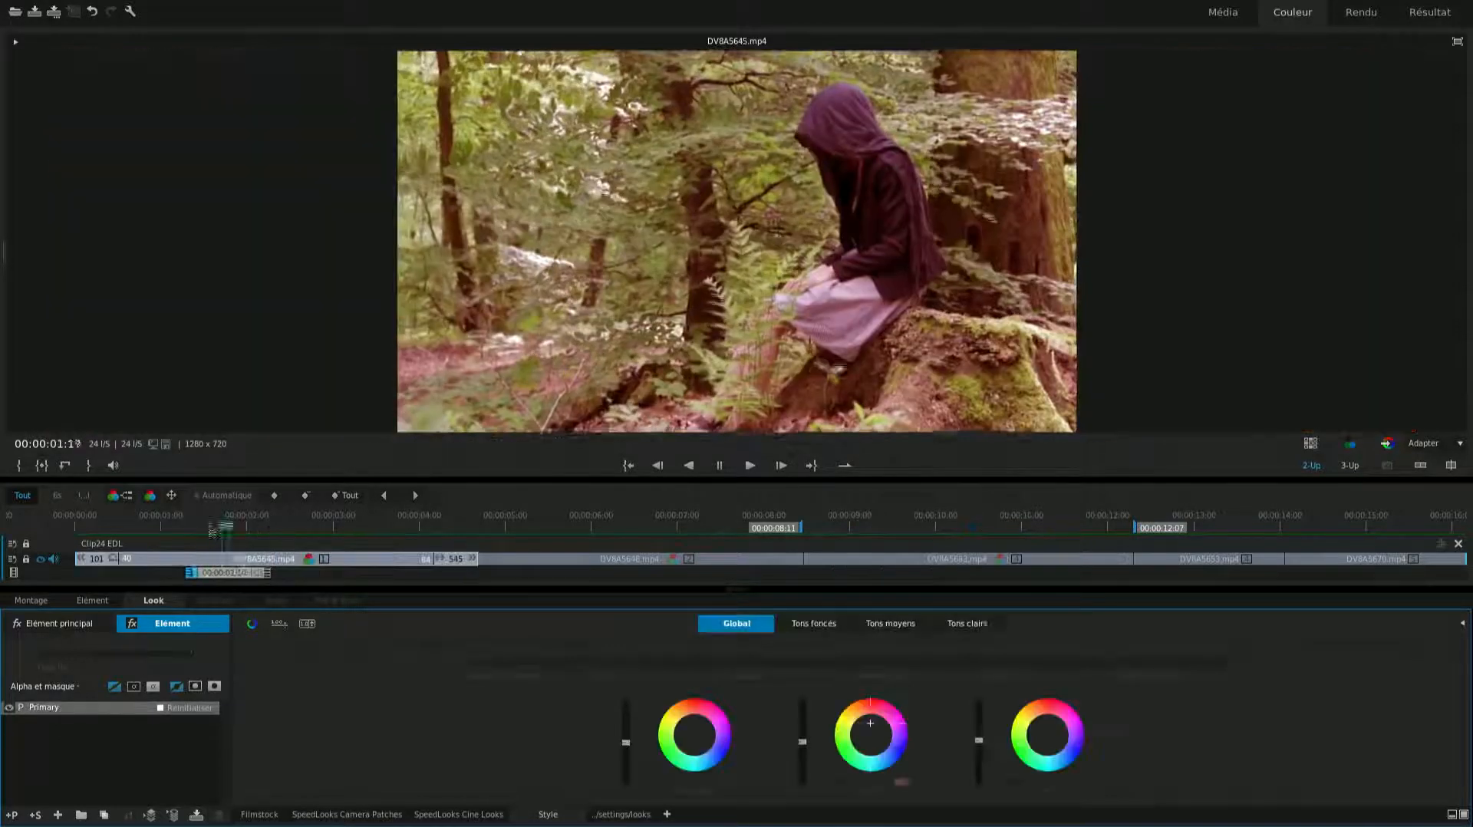
left_click_drag(304, 537, 470, 534)
left_click(269, 530)
left_click(261, 531)
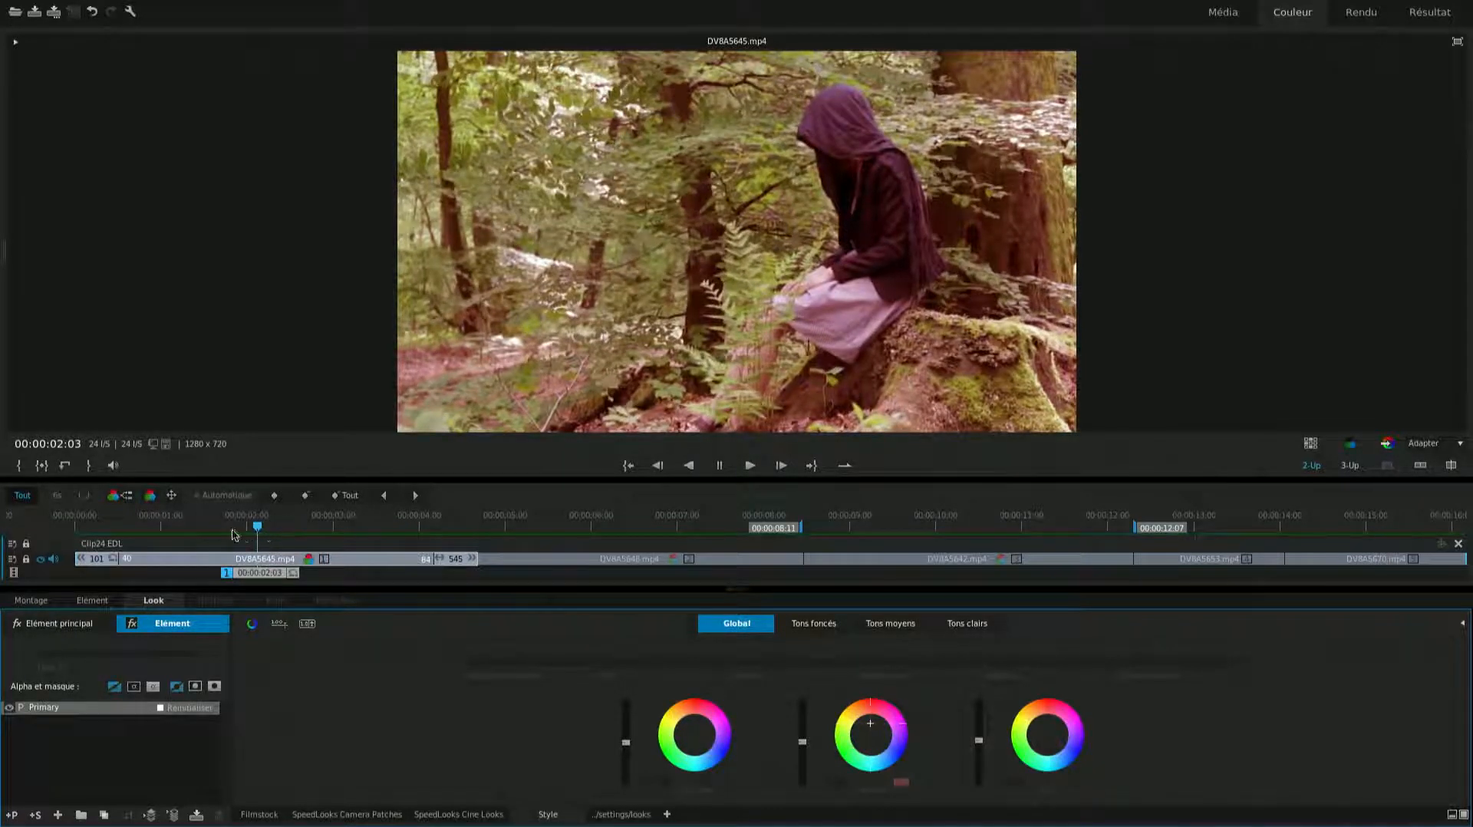
left_click(203, 529)
left_click_drag(207, 529, 474, 531)
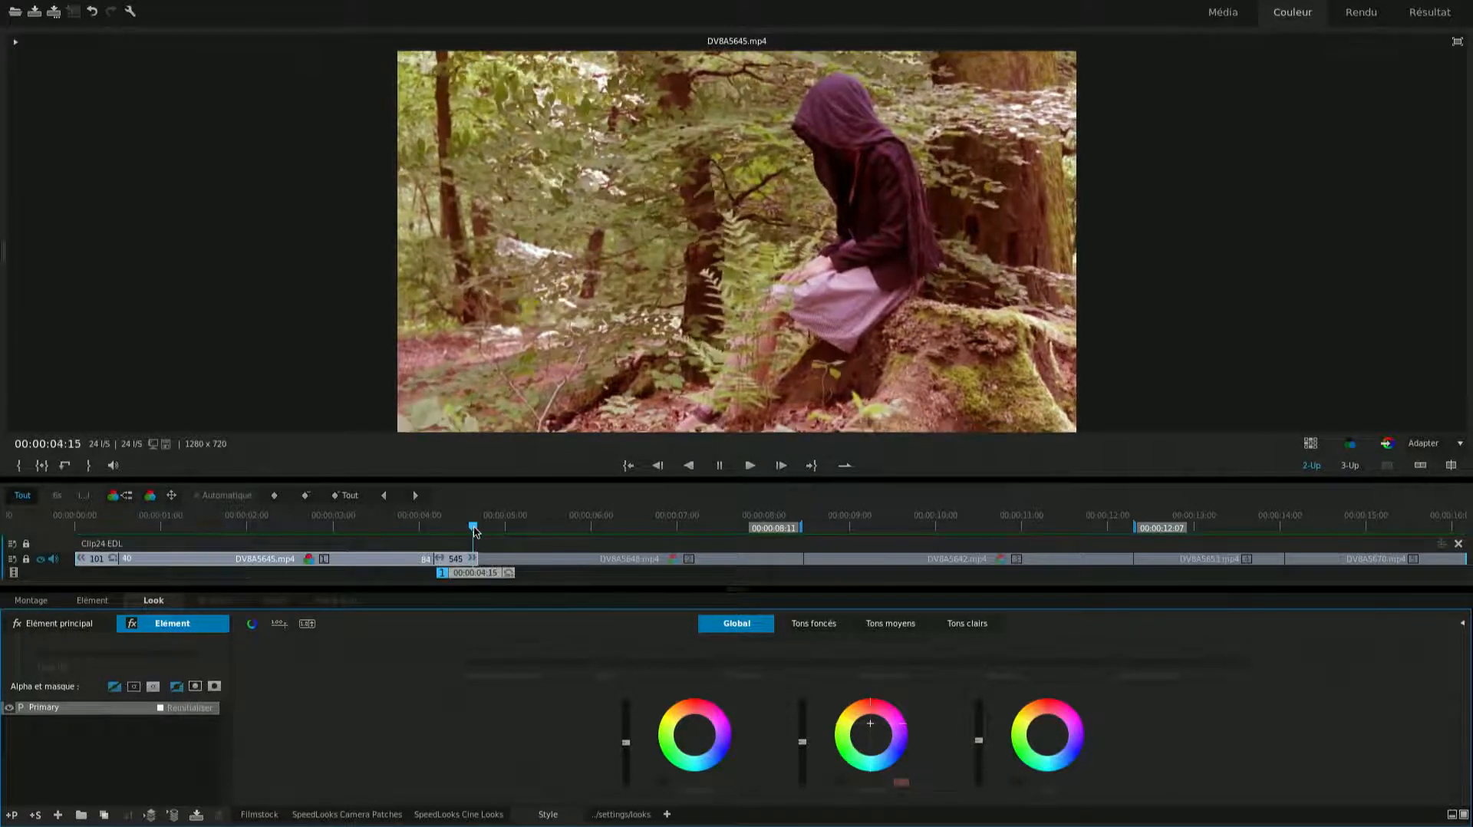
left_click(943, 526)
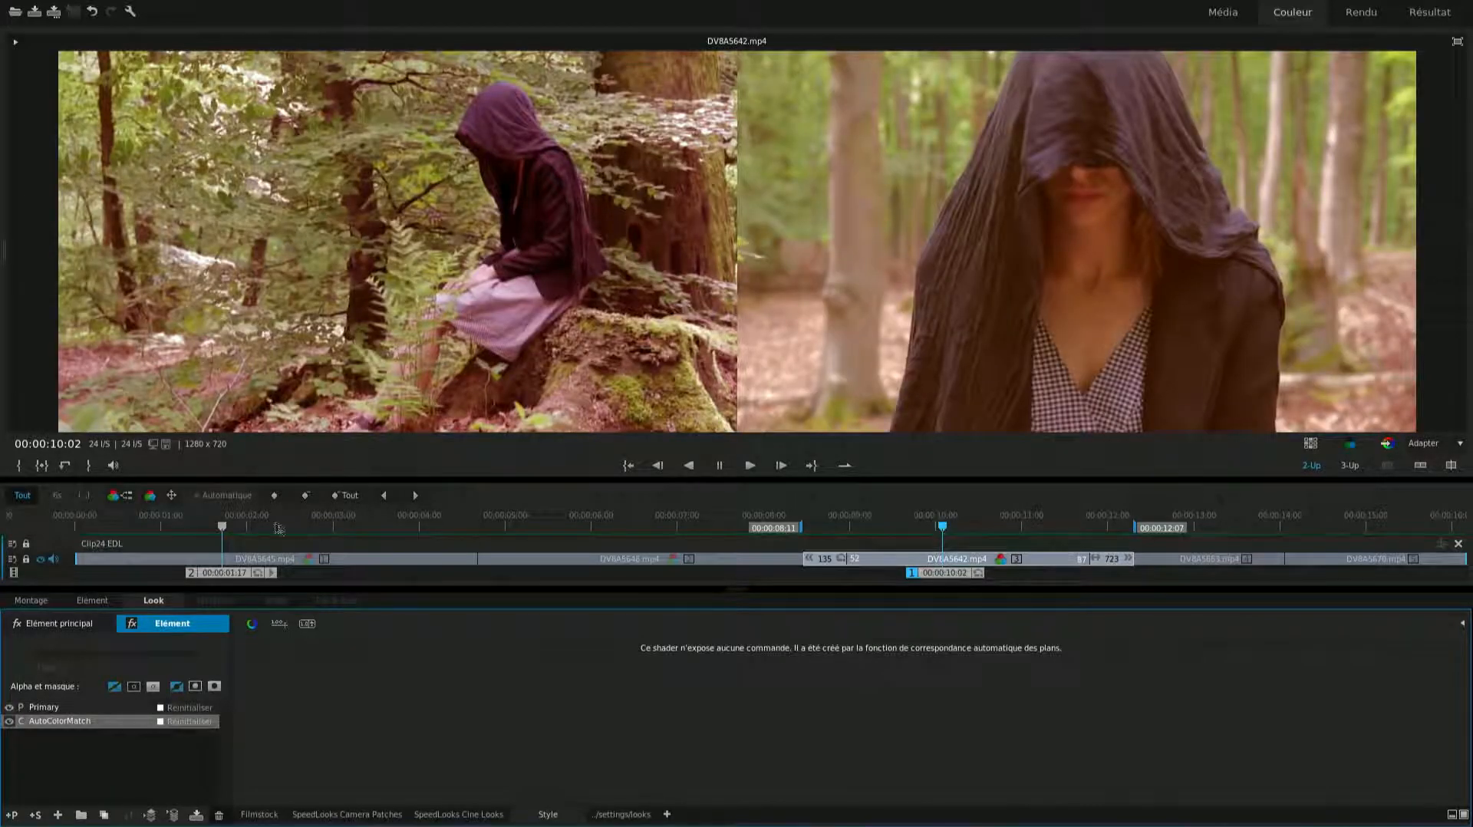
left_click(405, 526)
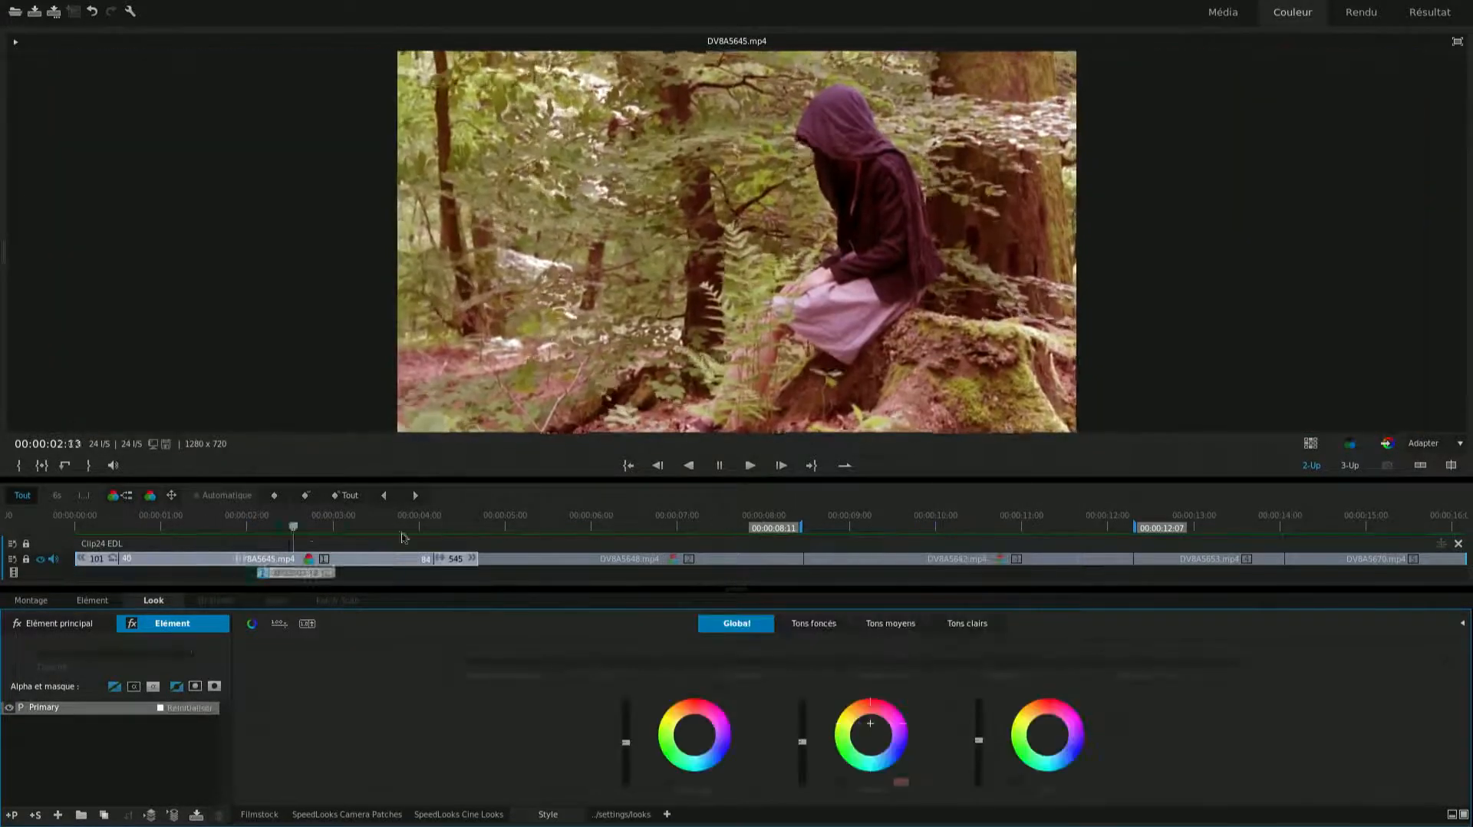
Return to the start of DV8A5642.mp4 and play the matched shot beside the reference, pausing partway.
left_click(1122, 528)
mouse_move(1123, 551)
left_mouse_down()
mouse_move(1074, 534)
mouse_move(904, 531)
mouse_move(956, 528)
mouse_move(342, 528)
mouse_move(1021, 529)
mouse_move(818, 530)
left_mouse_up()
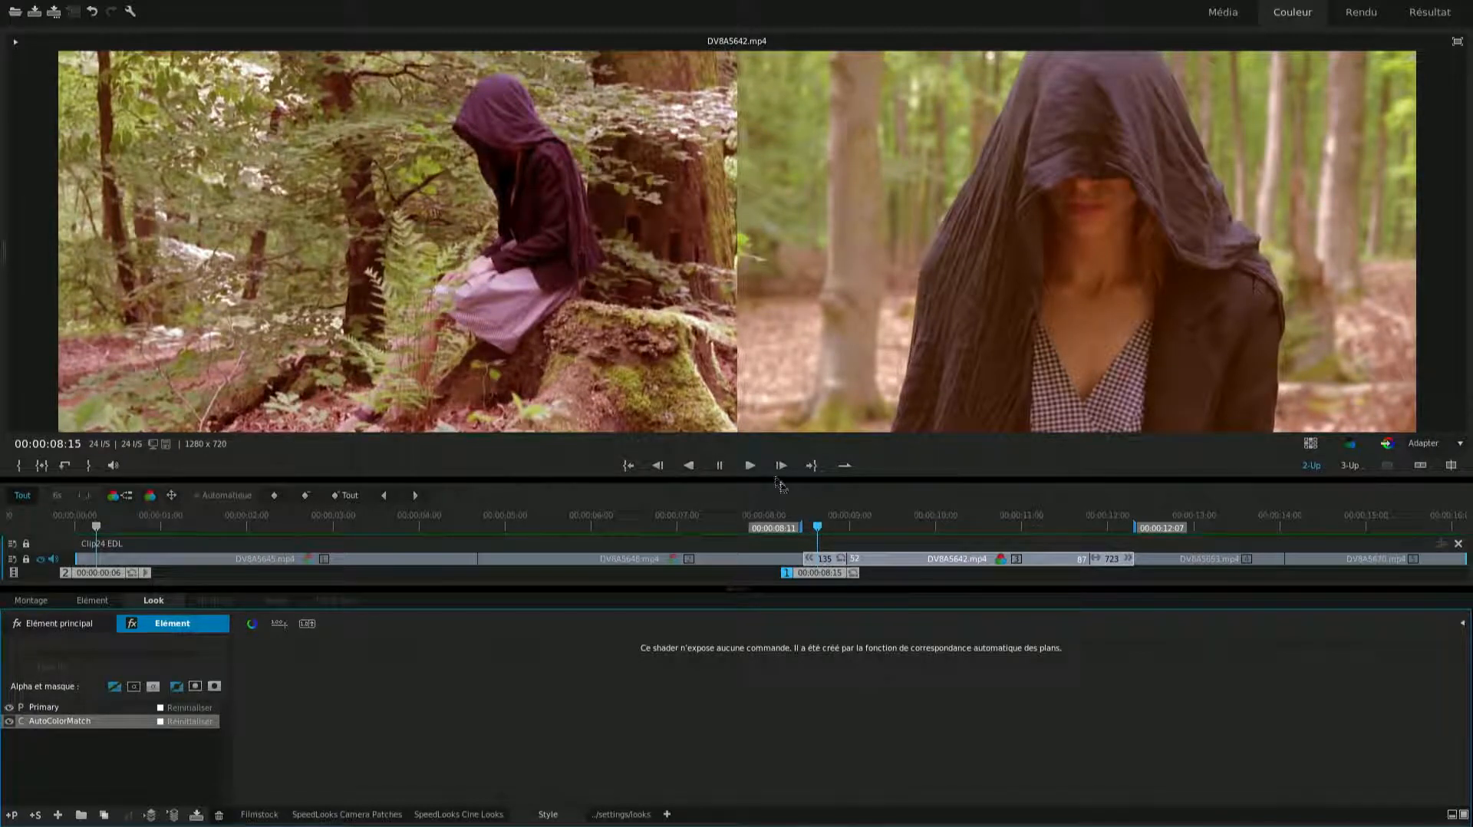
left_click(749, 466)
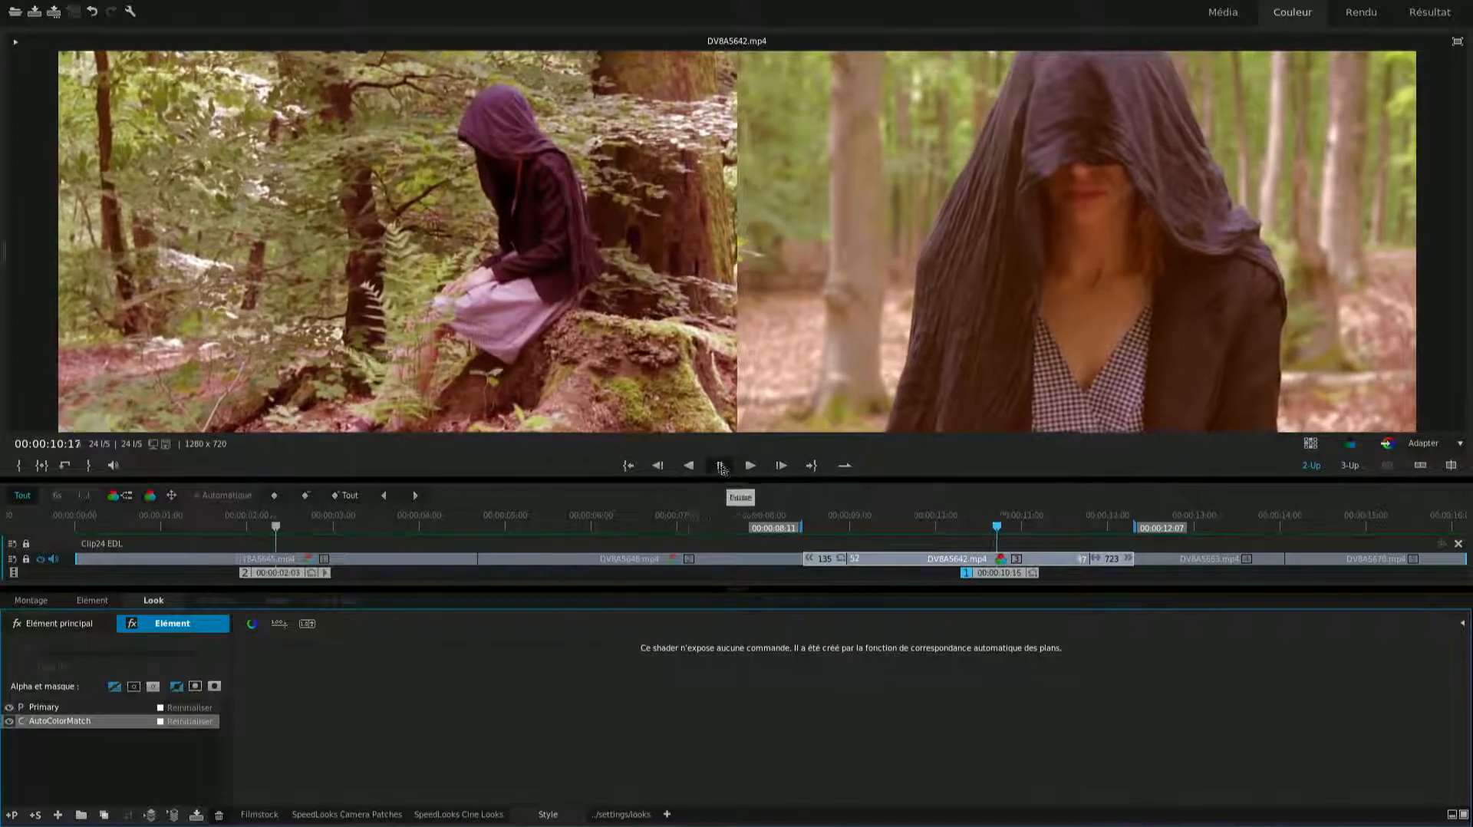
left_click(719, 465)
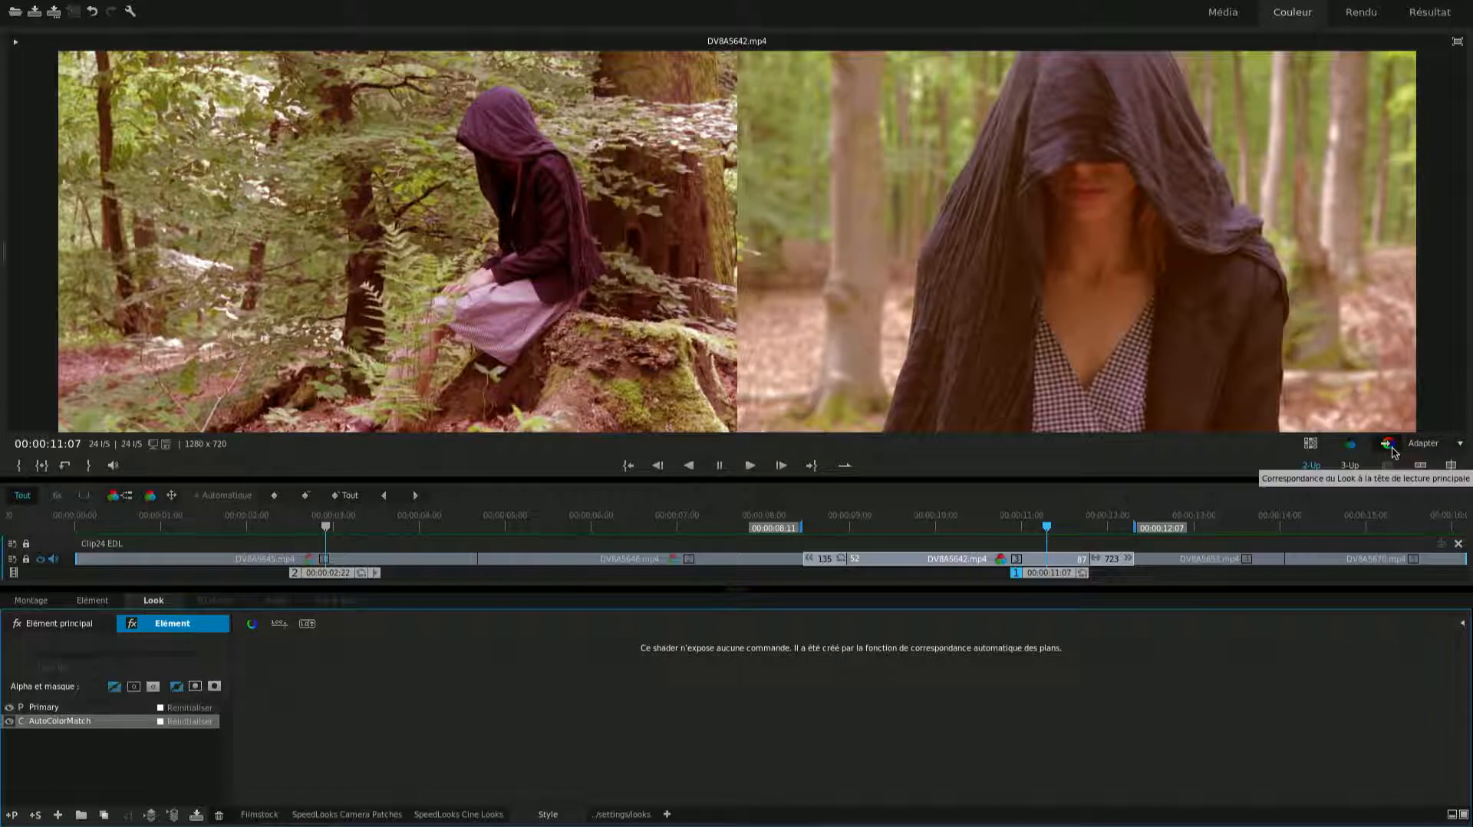
Slightly lower the global Offset (Décalage) of the Primary layer on DV8A5642.mp4, and reselect the AutoColorMatch layer.
left_click(86, 710)
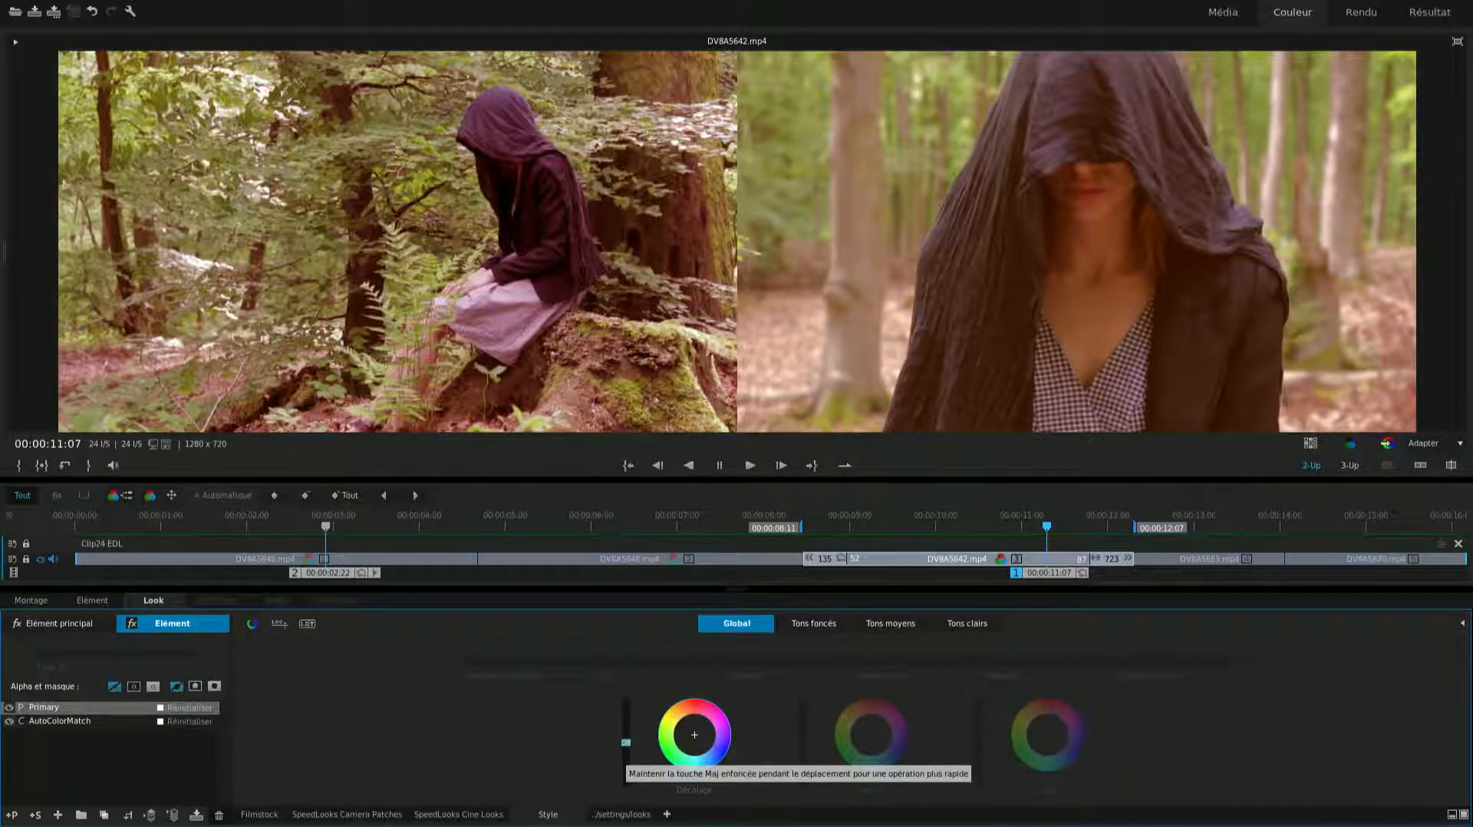
left_click_drag(626, 743, 627, 746)
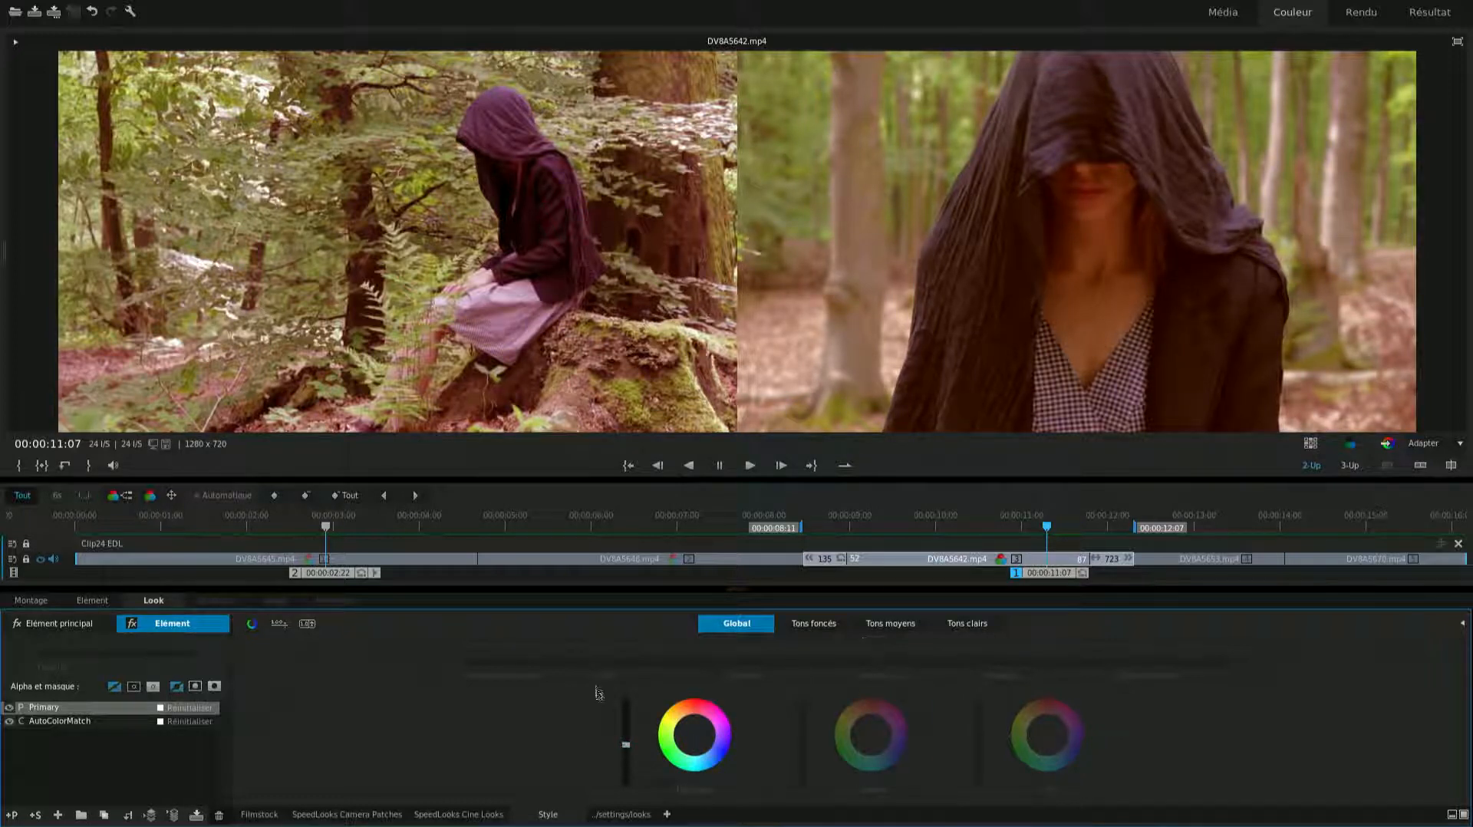
left_click(72, 722)
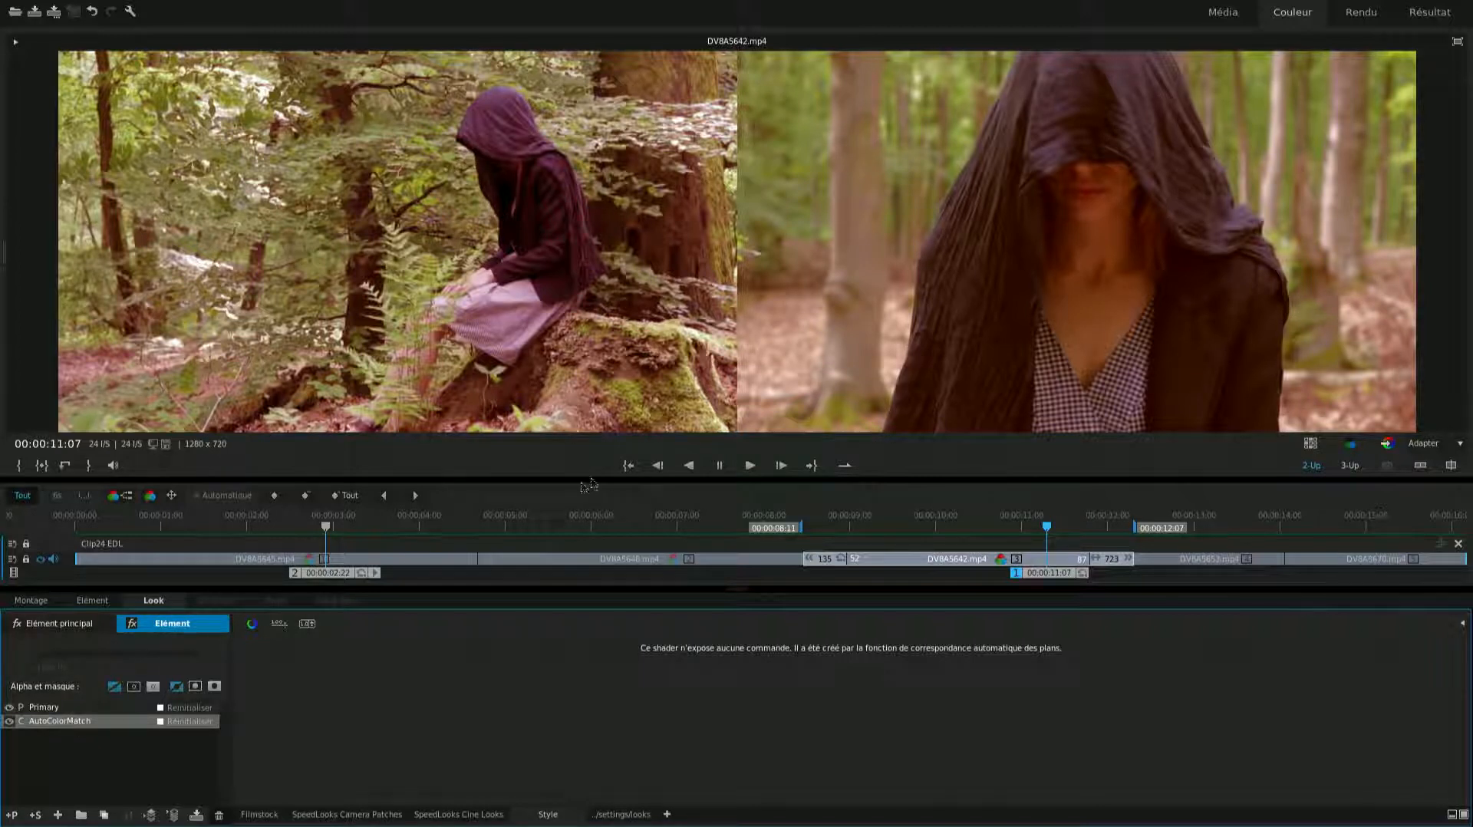
Show three playheads, with the second at 00:00:04:23, the third at 00:00:12:18 and the main one at 00:00:08:17.
left_click(1348, 466)
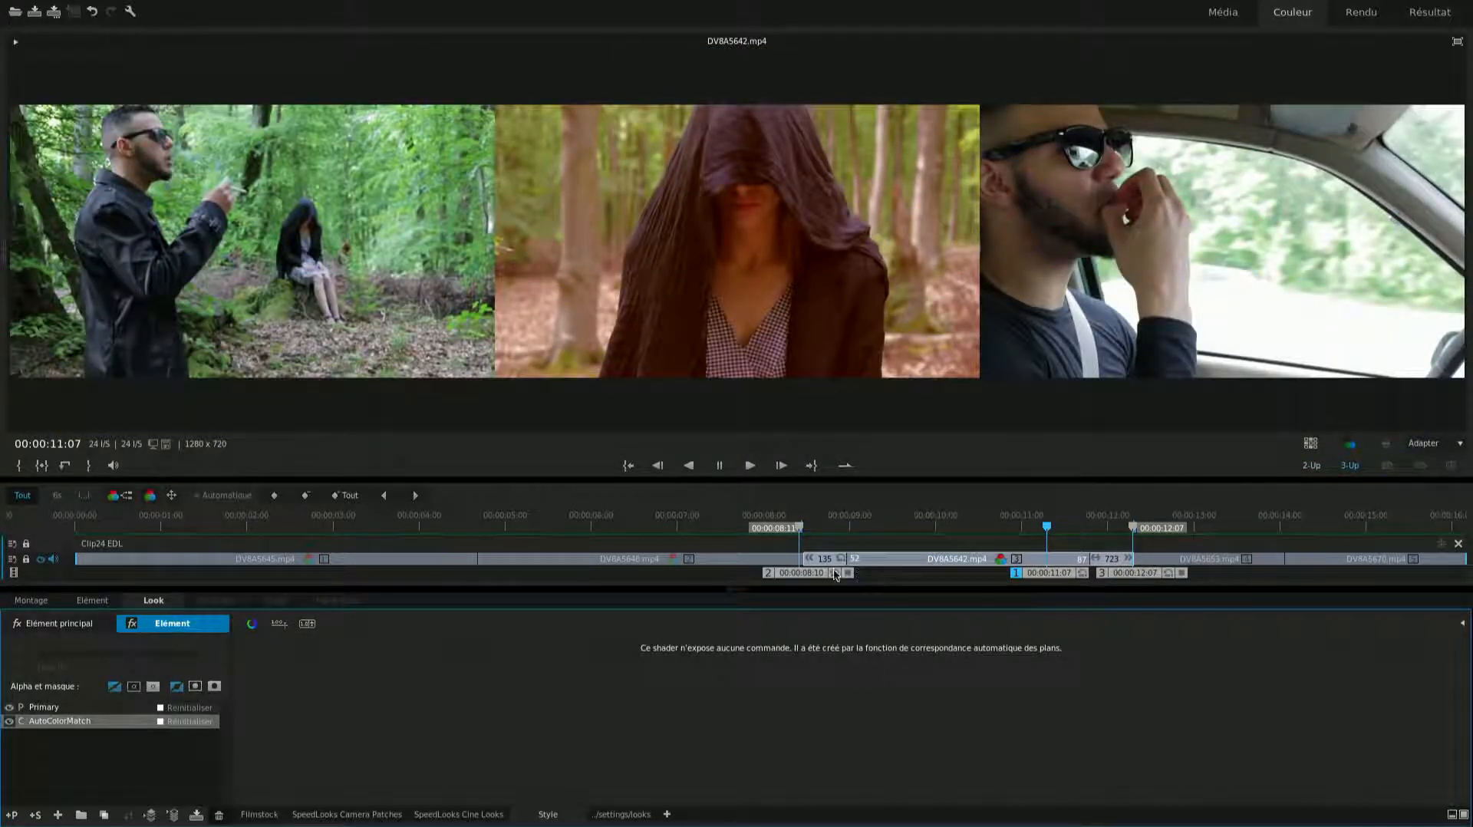
left_click_drag(831, 577, 536, 577)
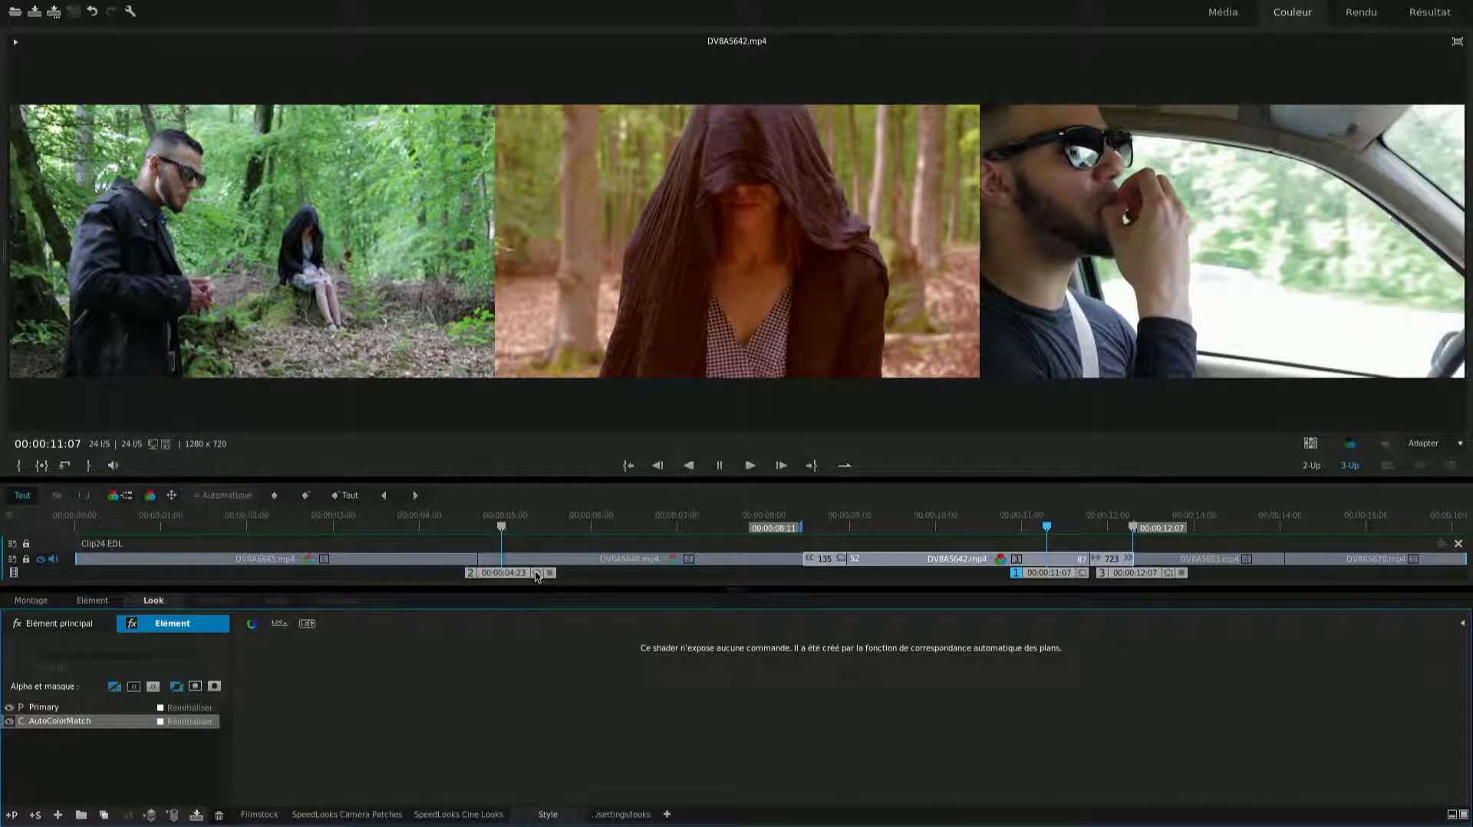
mouse_move(1153, 578)
left_mouse_down()
mouse_move(1235, 581)
mouse_move(1211, 580)
left_mouse_up()
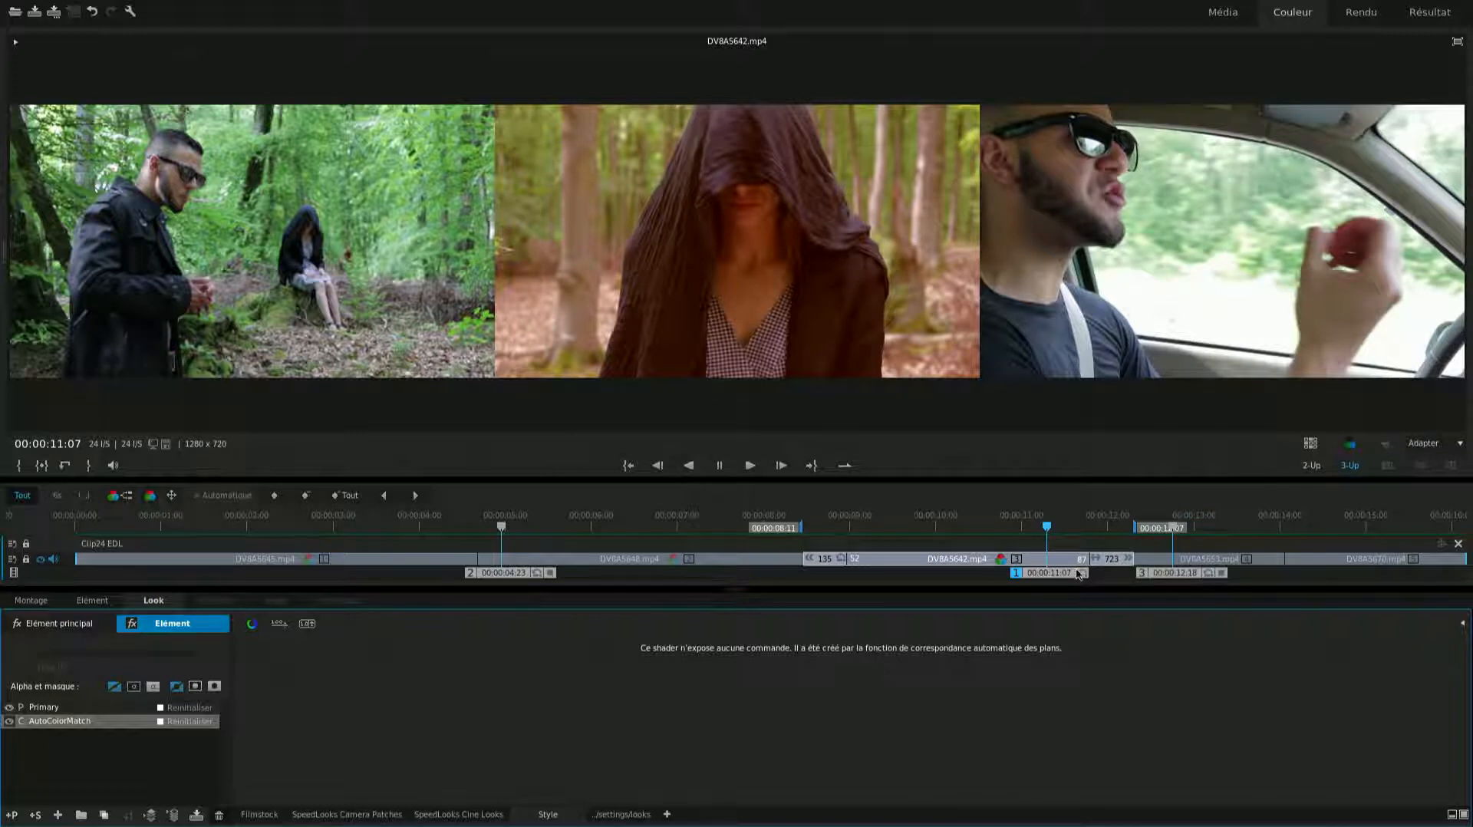
left_click_drag(1045, 577, 790, 579)
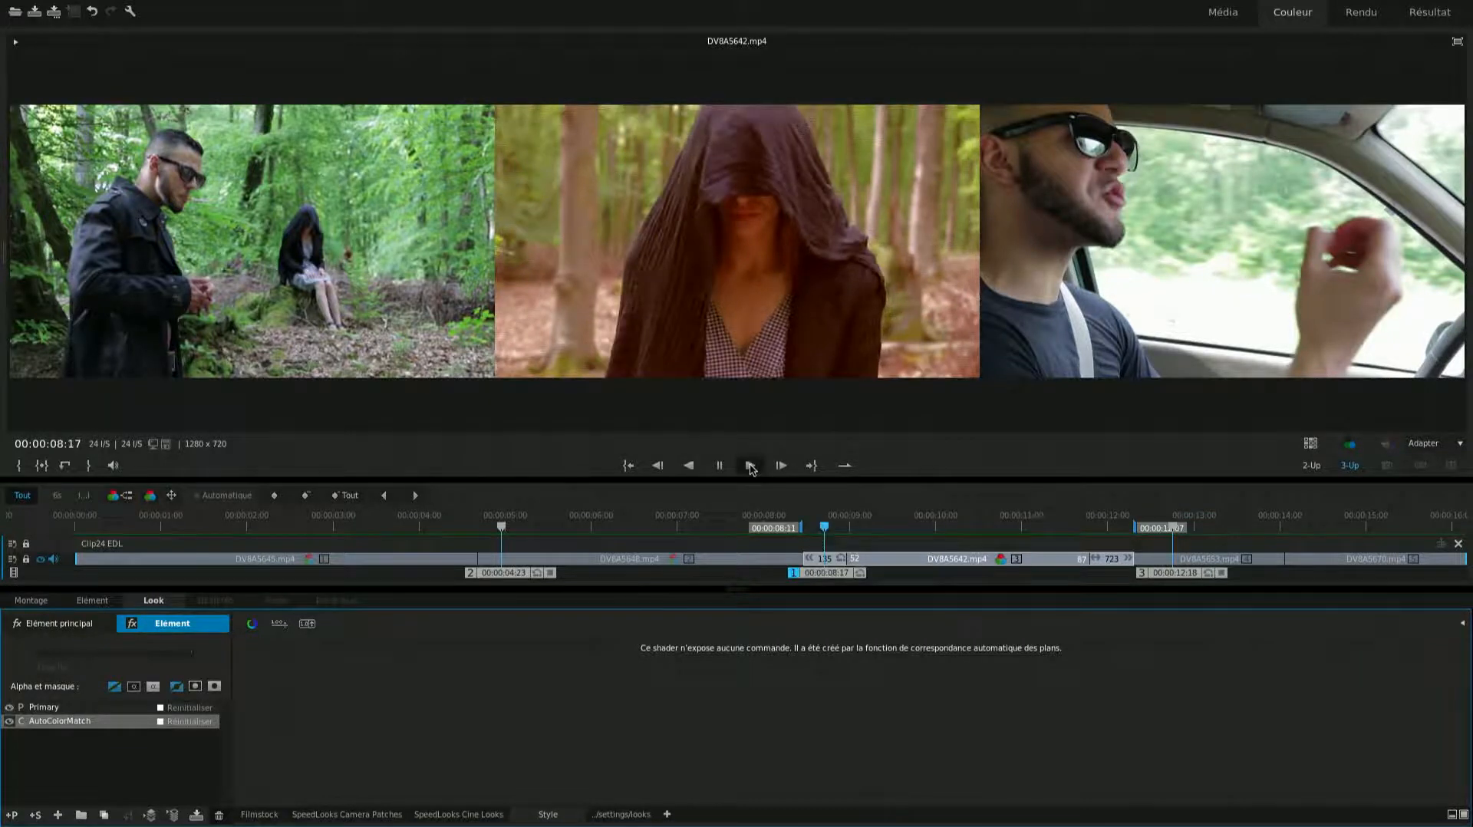
Play DV8A5642.mp4 between the two comparison shots, replay it with the third playhead at 00:00:12:09, and return to the clip's start.
left_click(750, 465)
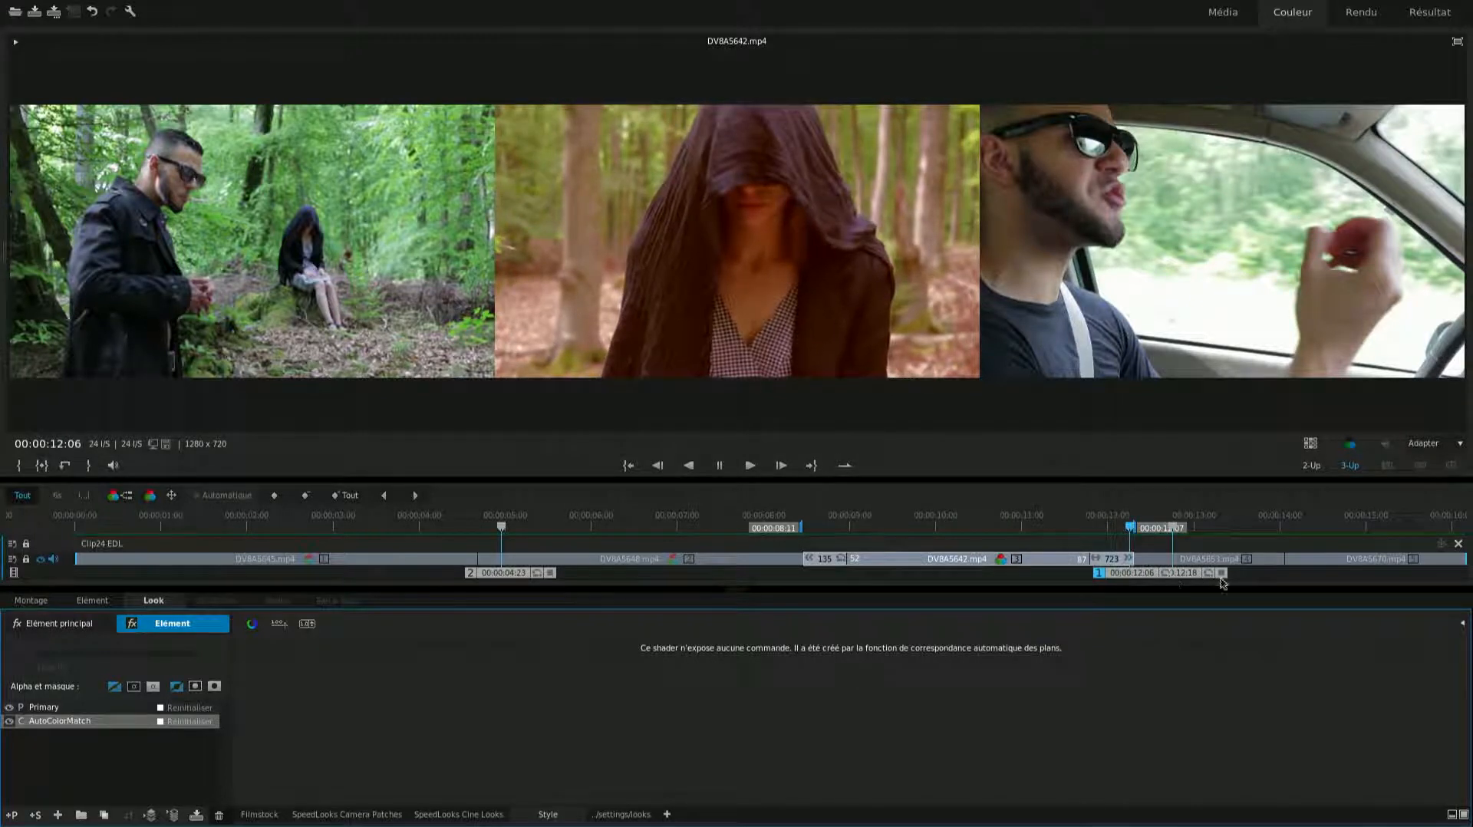
left_click_drag(1168, 581, 800, 580)
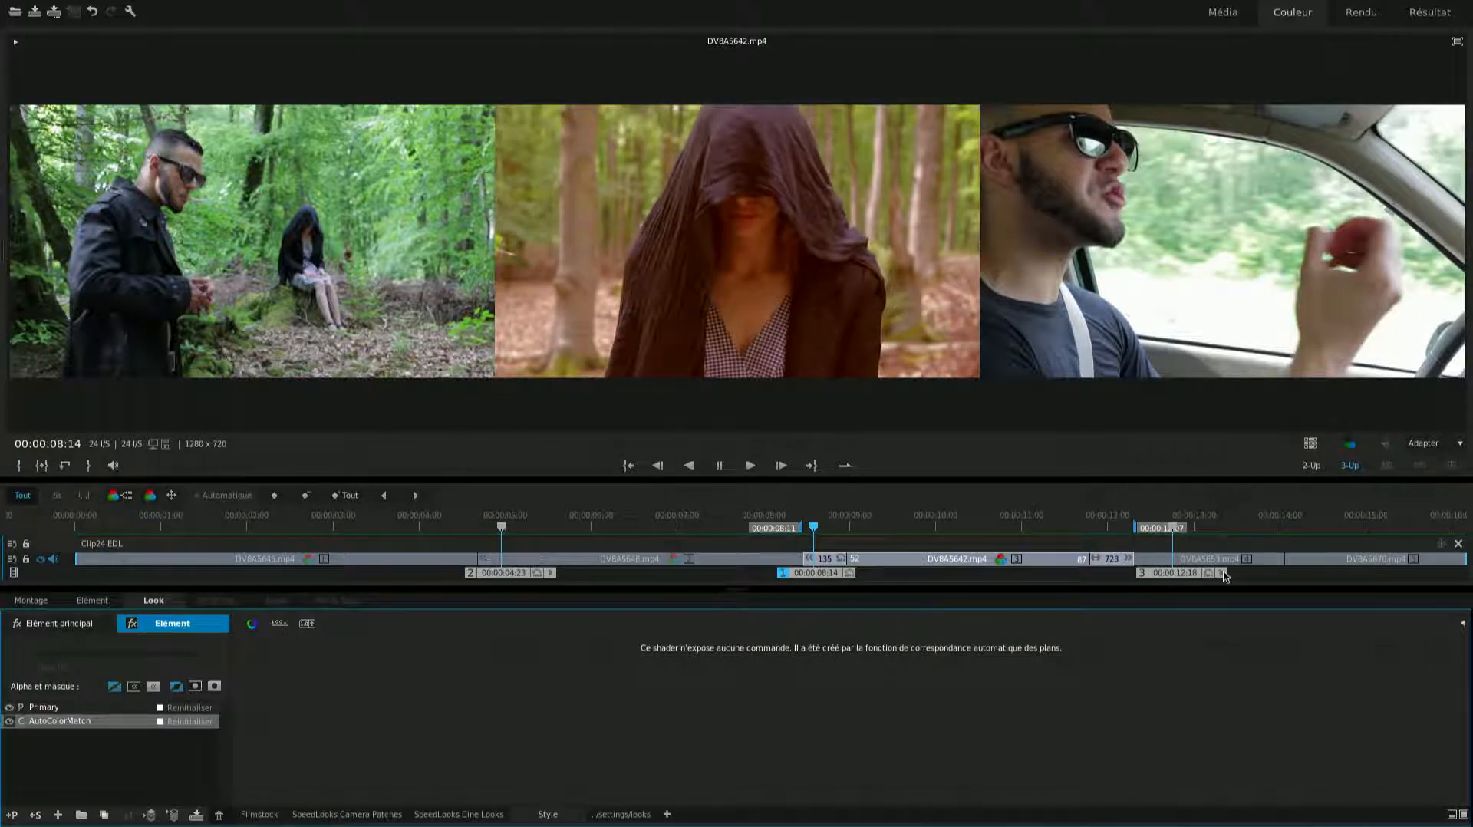
left_click_drag(1220, 576, 1180, 580)
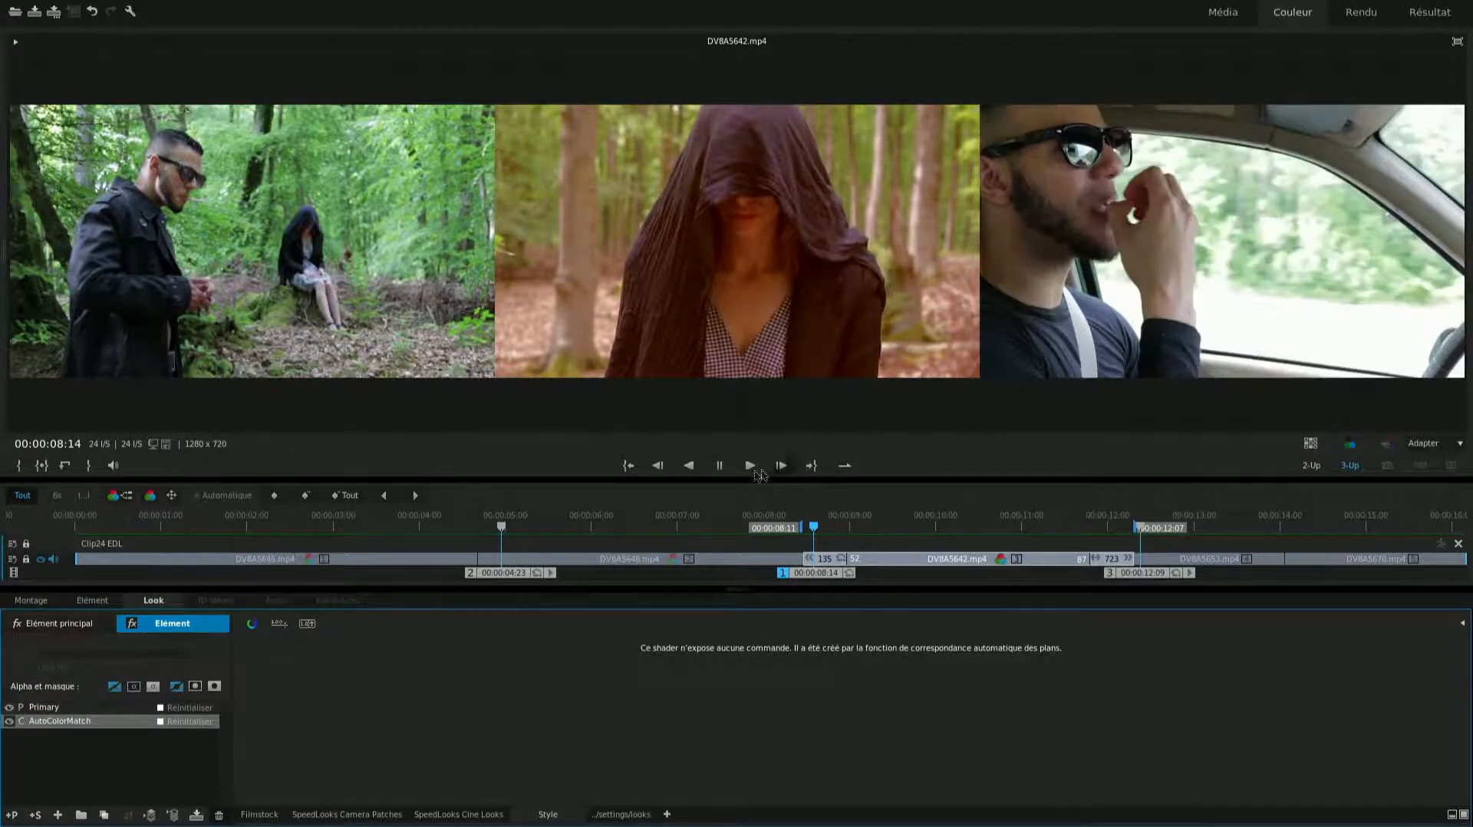
left_click(750, 466)
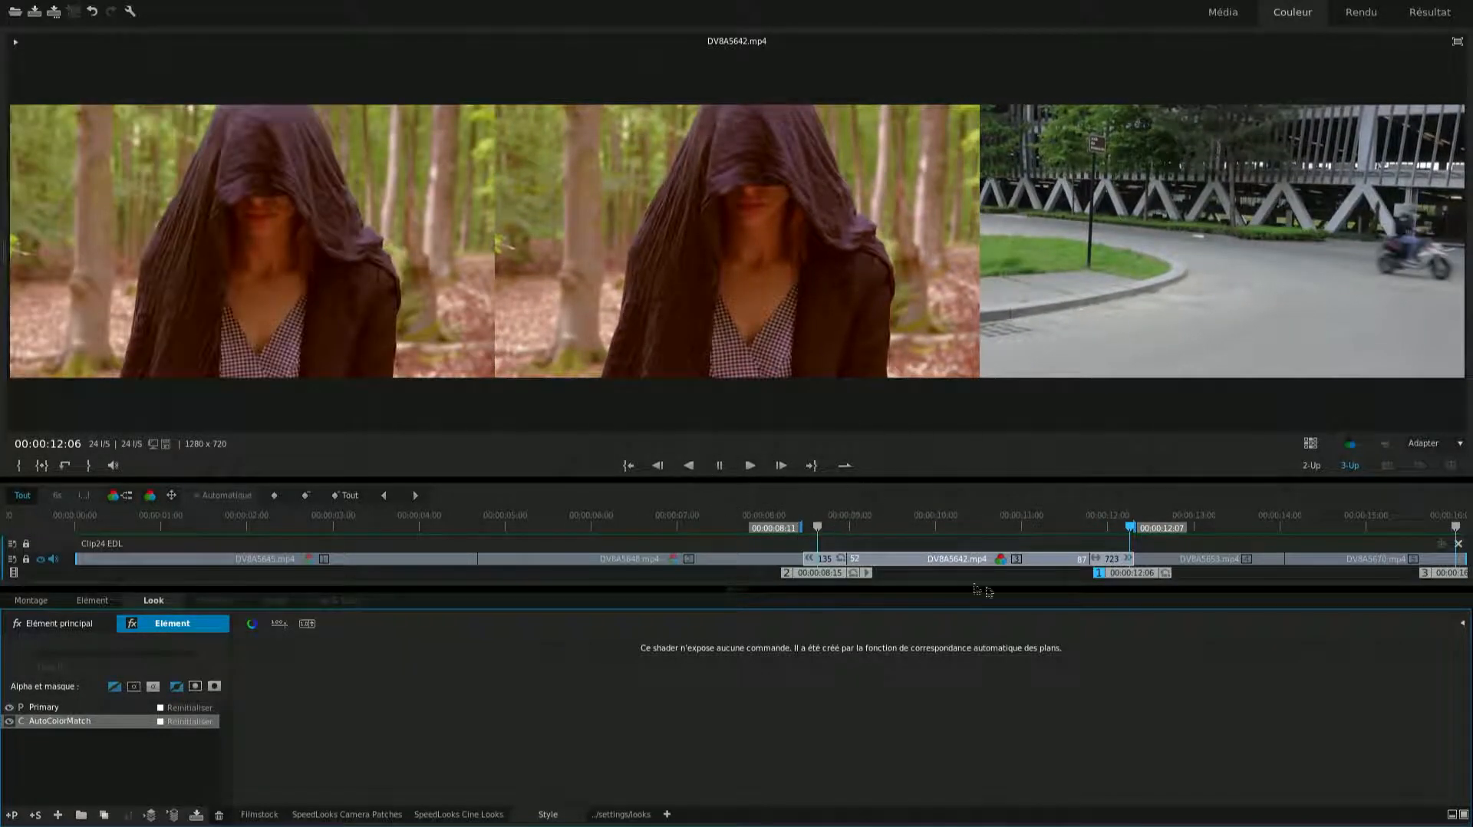
left_click_drag(1064, 533, 818, 545)
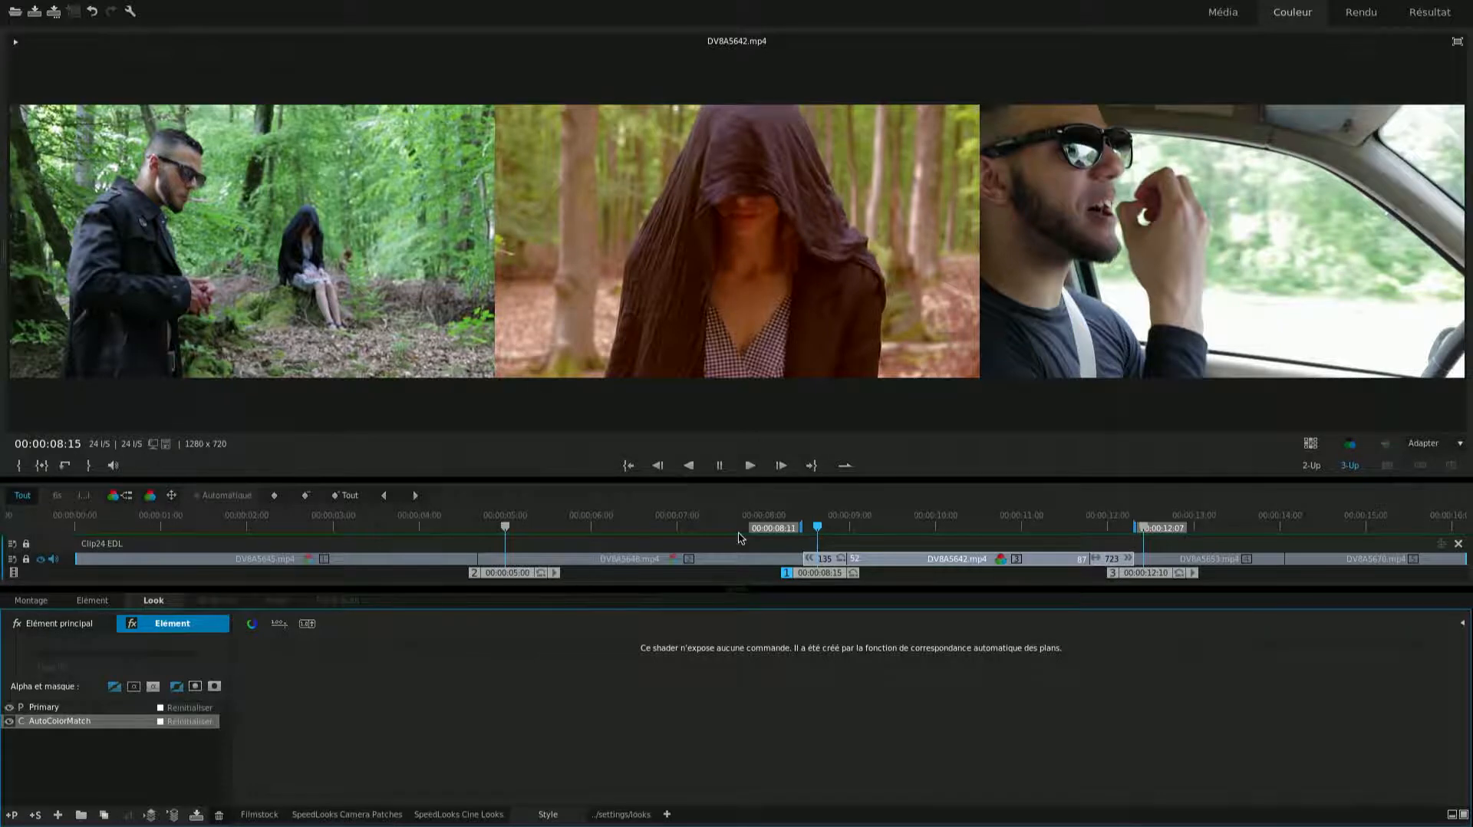
Place the main playhead at the end of DV8A5645.mp4, and make the third playhead on DV8A5648.mp4 active.
left_click(471, 577)
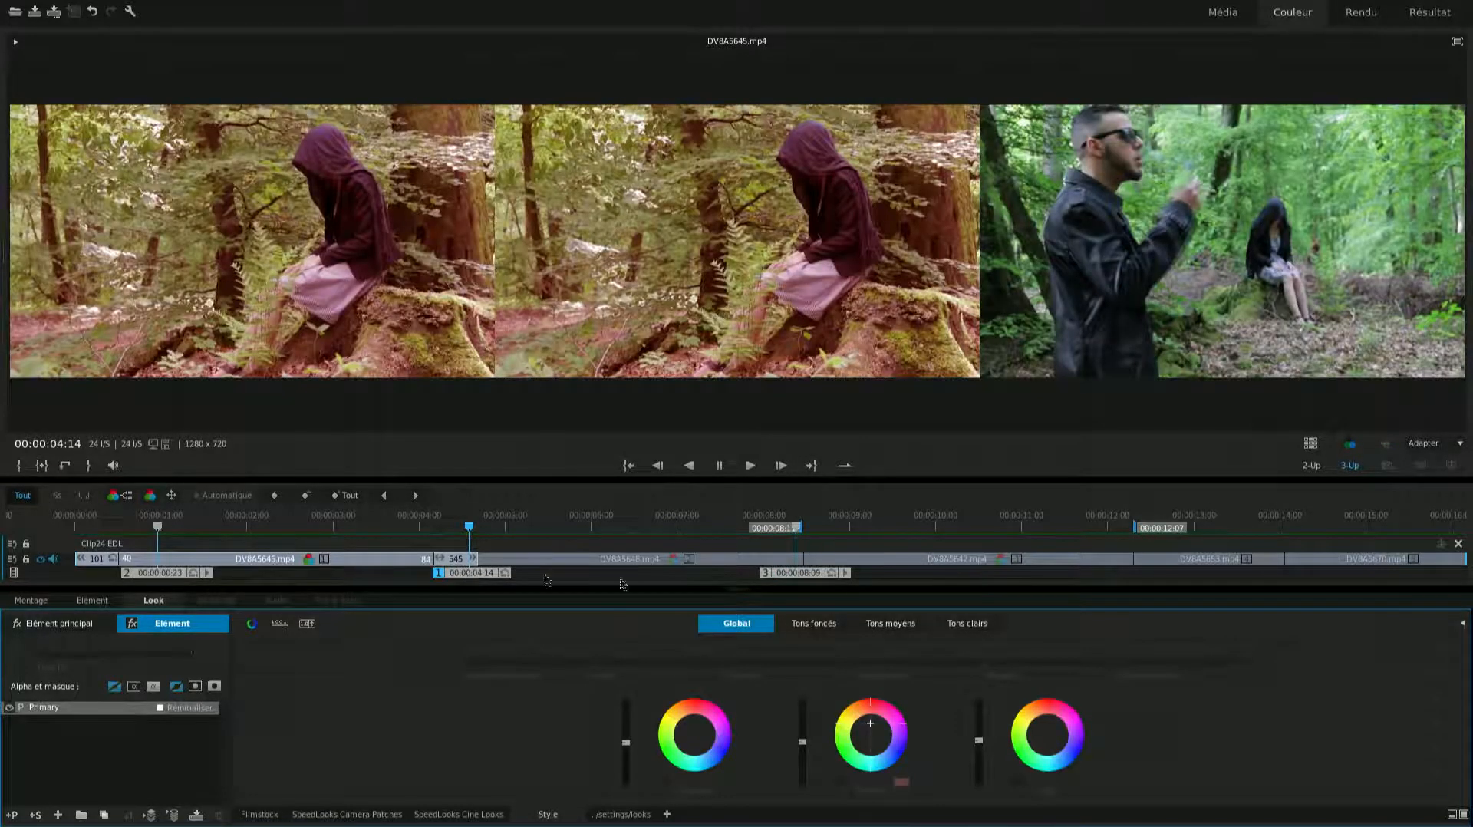
left_click(765, 575)
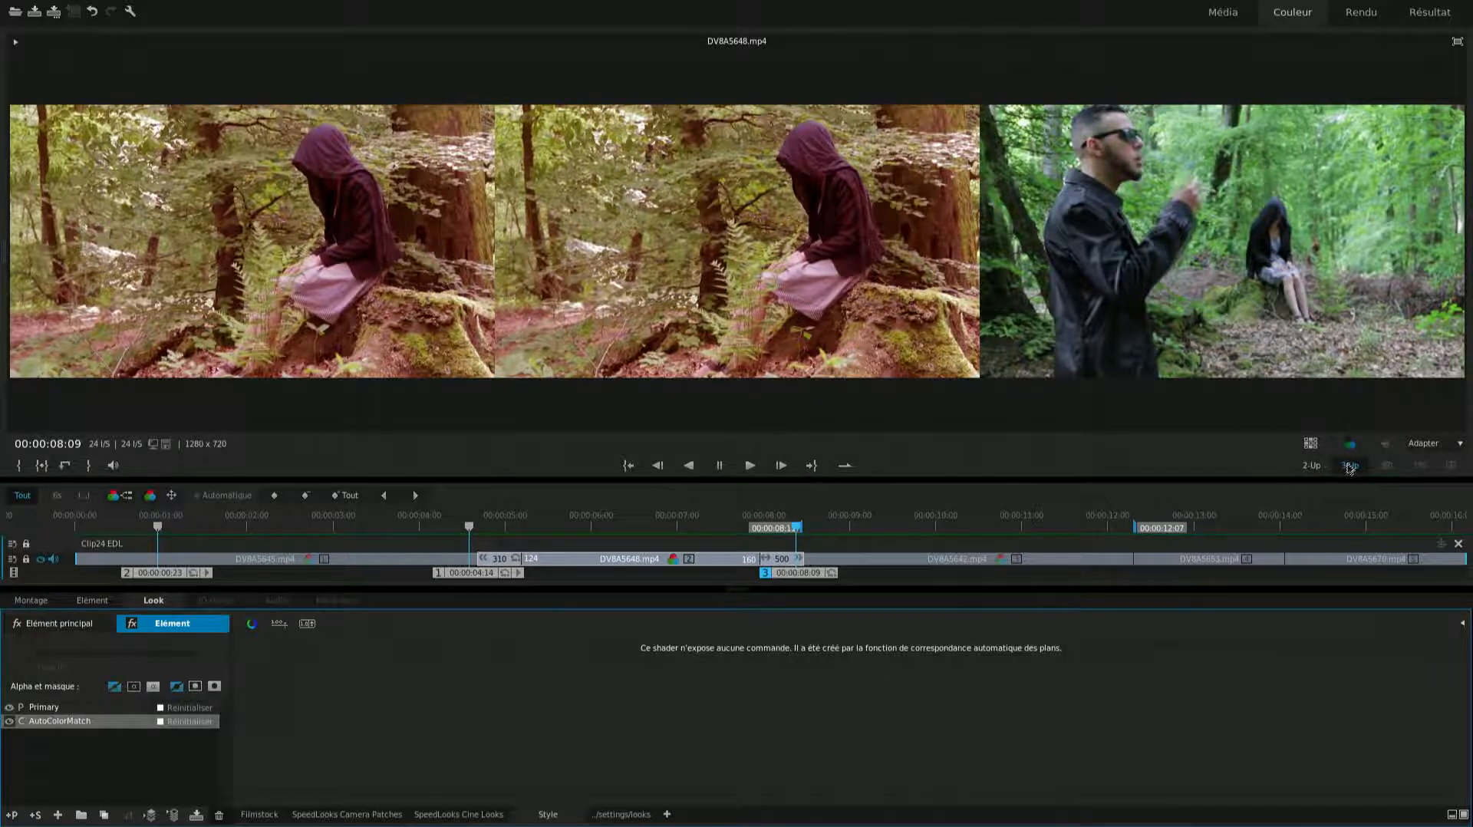
Return to the two-playhead comparison, with the reference playhead at 00:00:05:06 and the main one at 00:00:12:08 on the car shot.
left_click(1313, 467)
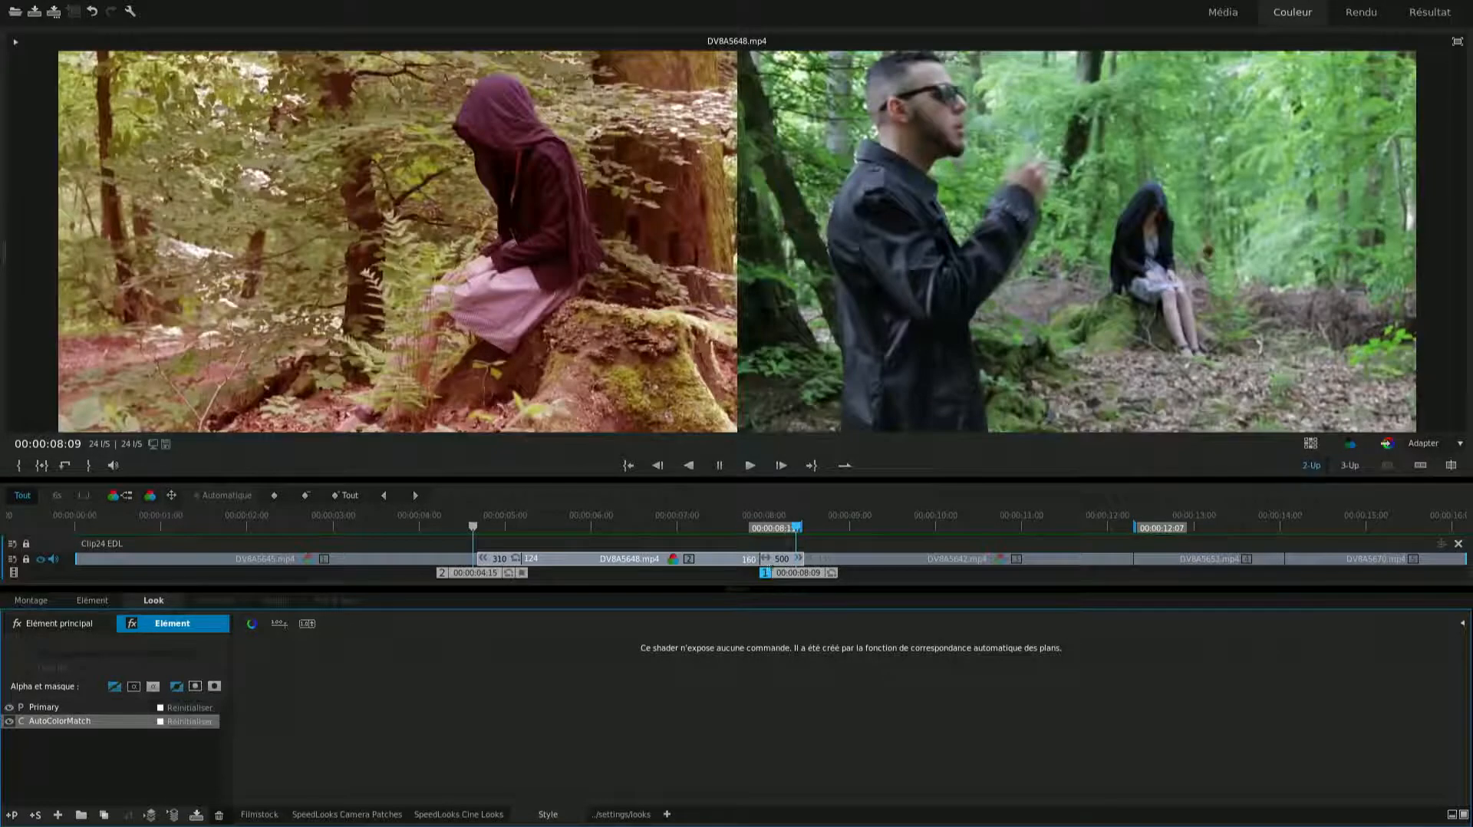
left_click_drag(480, 577, 532, 578)
left_click_drag(803, 580, 1144, 587)
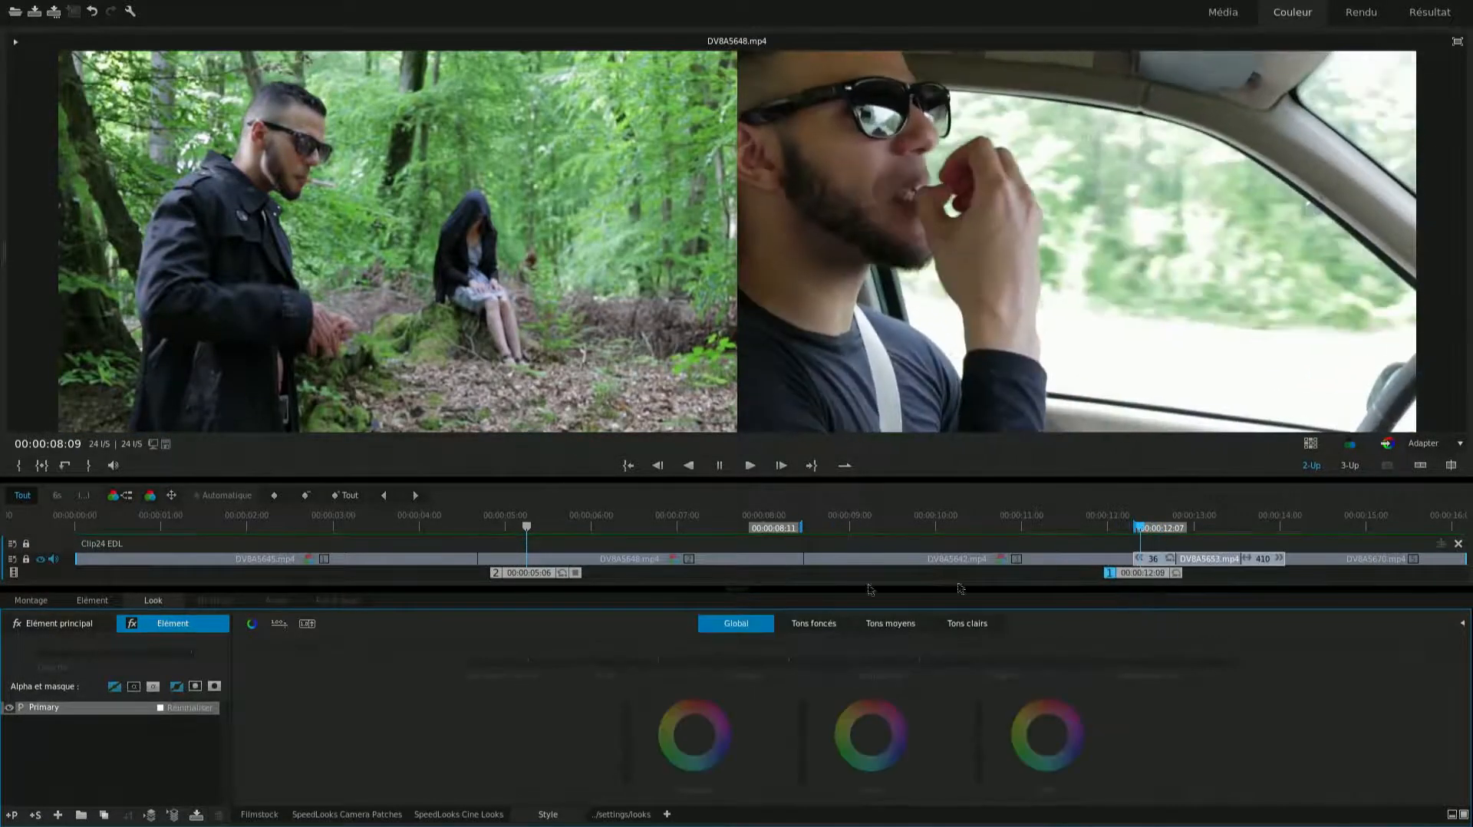
Move the reference playhead to 00:00:08:17 on graded clip DV8A5642.mp4 and automatically match the car shot's colours to it.
left_click_drag(524, 577, 821, 594)
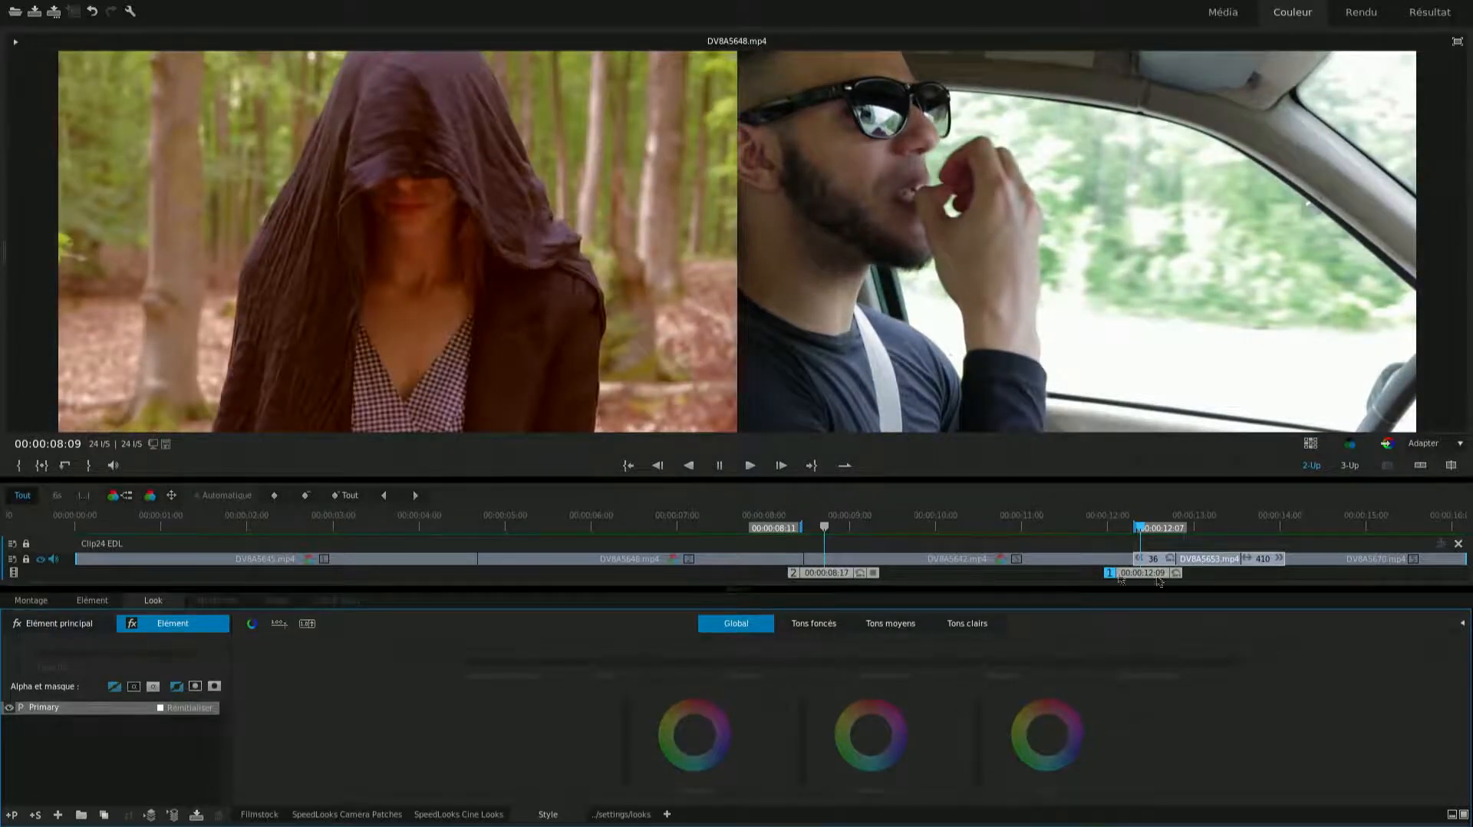
left_click(1387, 445)
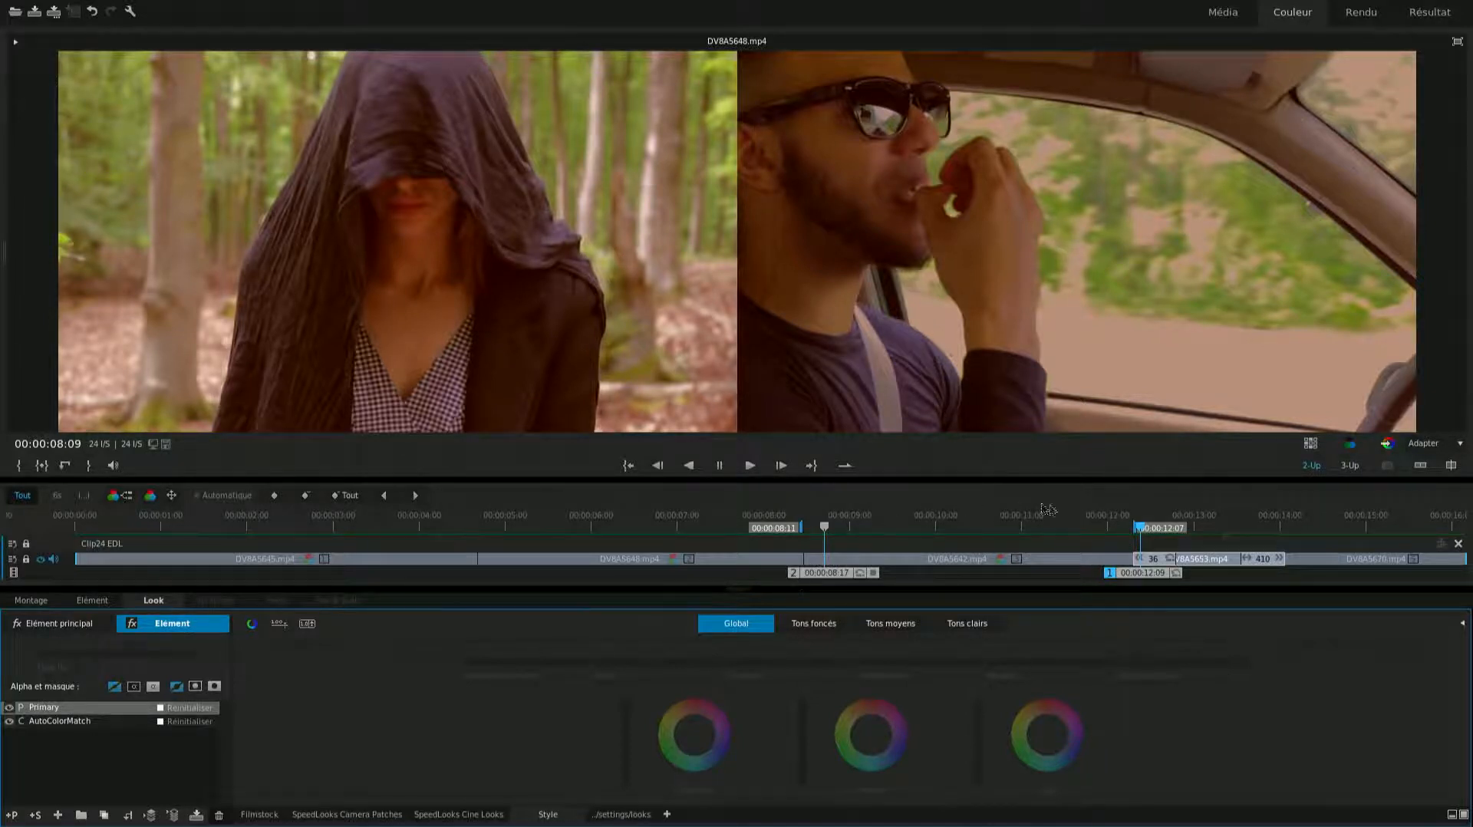
Check the matched car shot at 00:00:12:12, and compare the look layers of DV8A5642.mp4 with those of DV8A5653.mp4.
left_click_drag(1140, 574, 1151, 574)
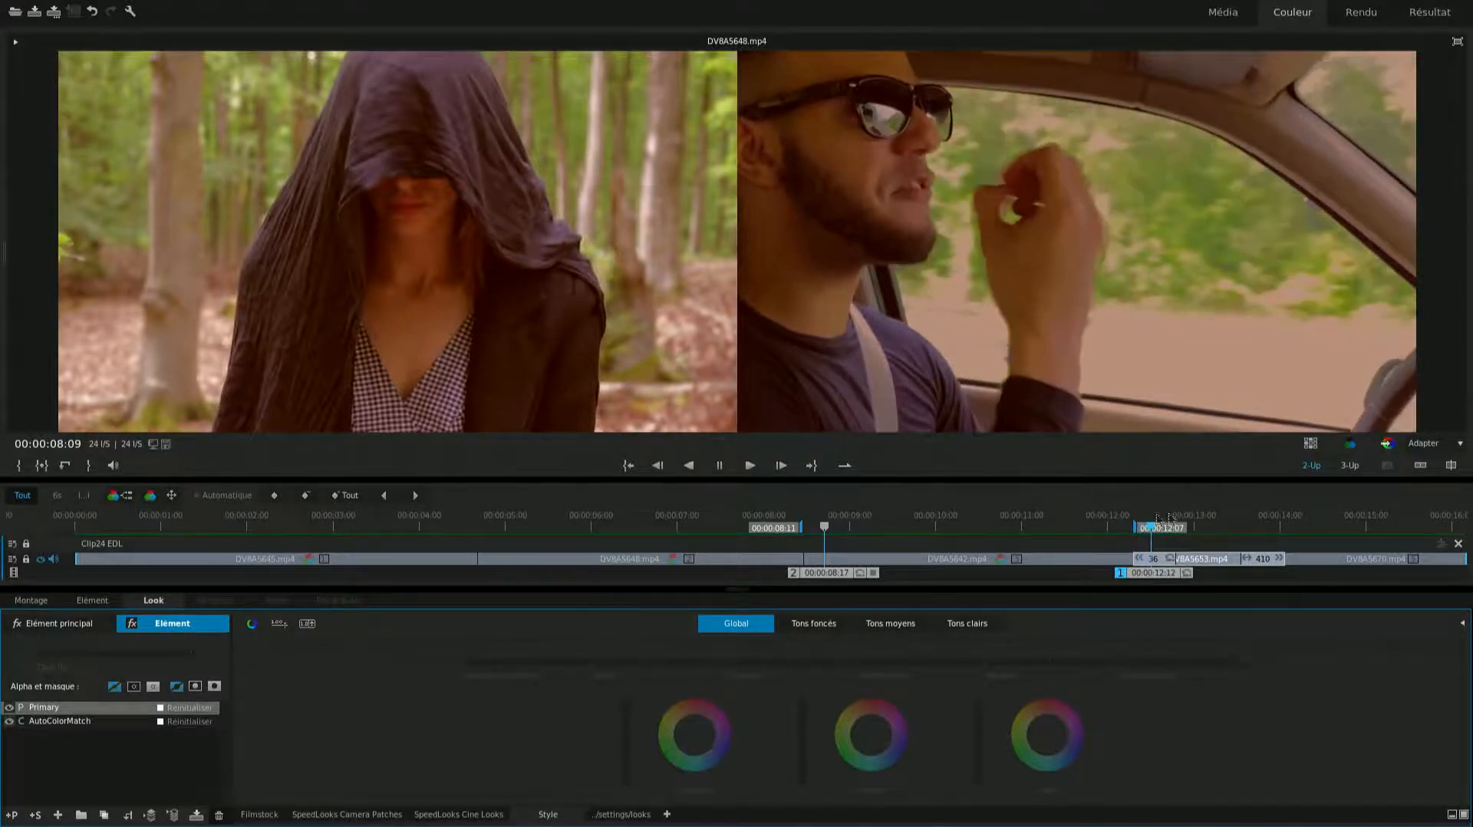
left_click(1222, 564)
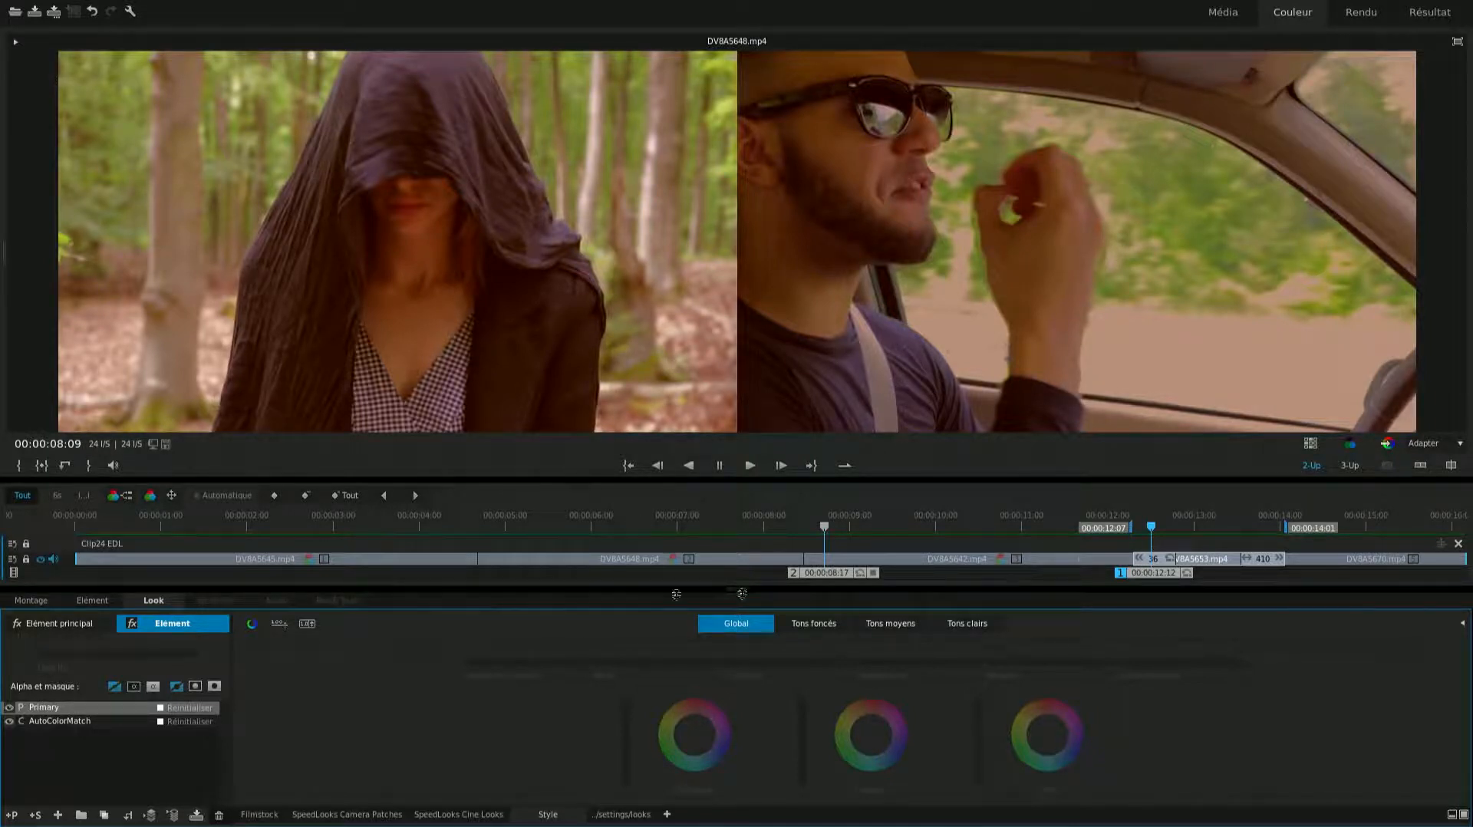
left_click(898, 561)
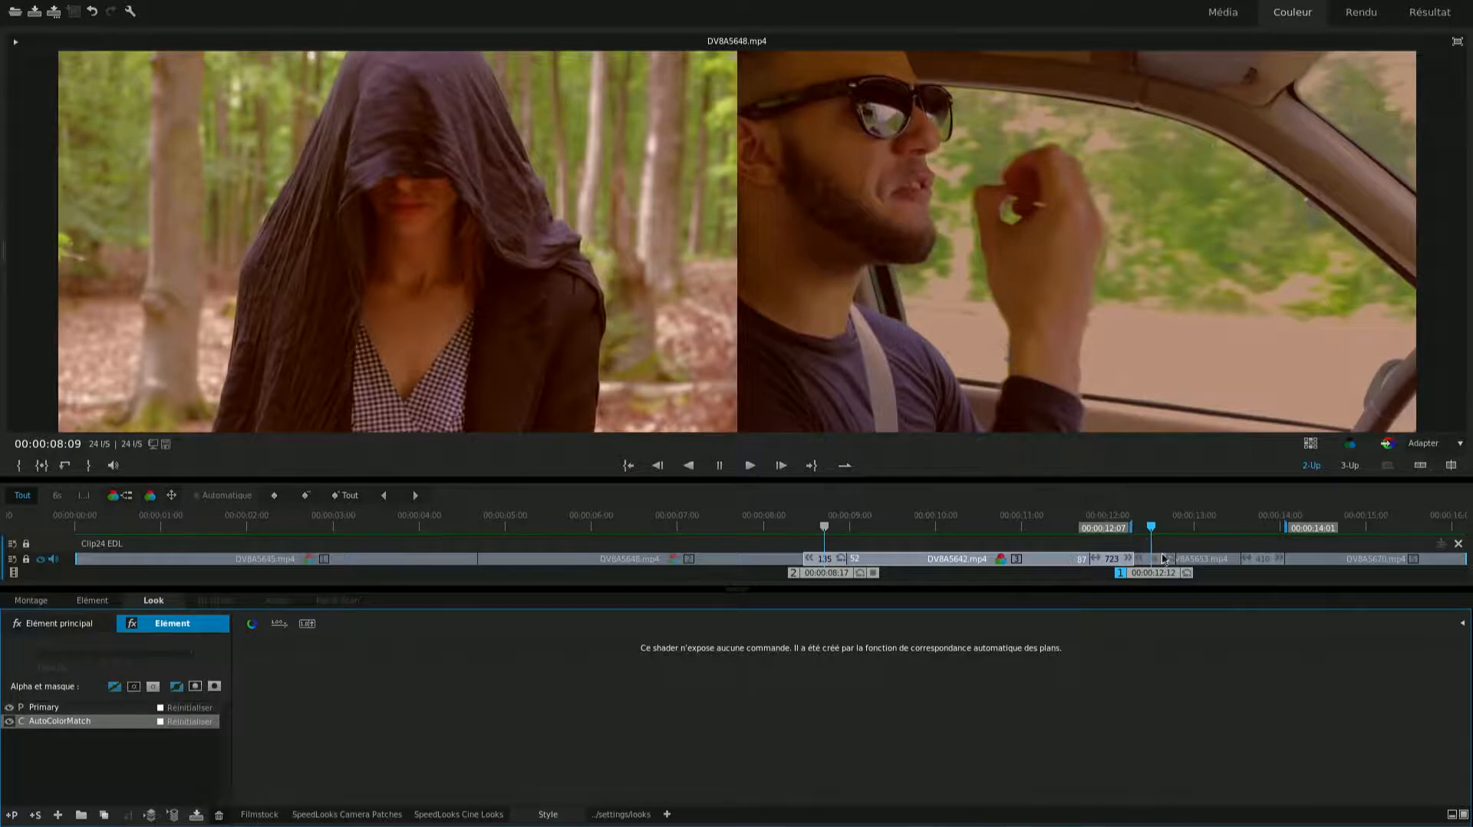
left_click(1164, 558)
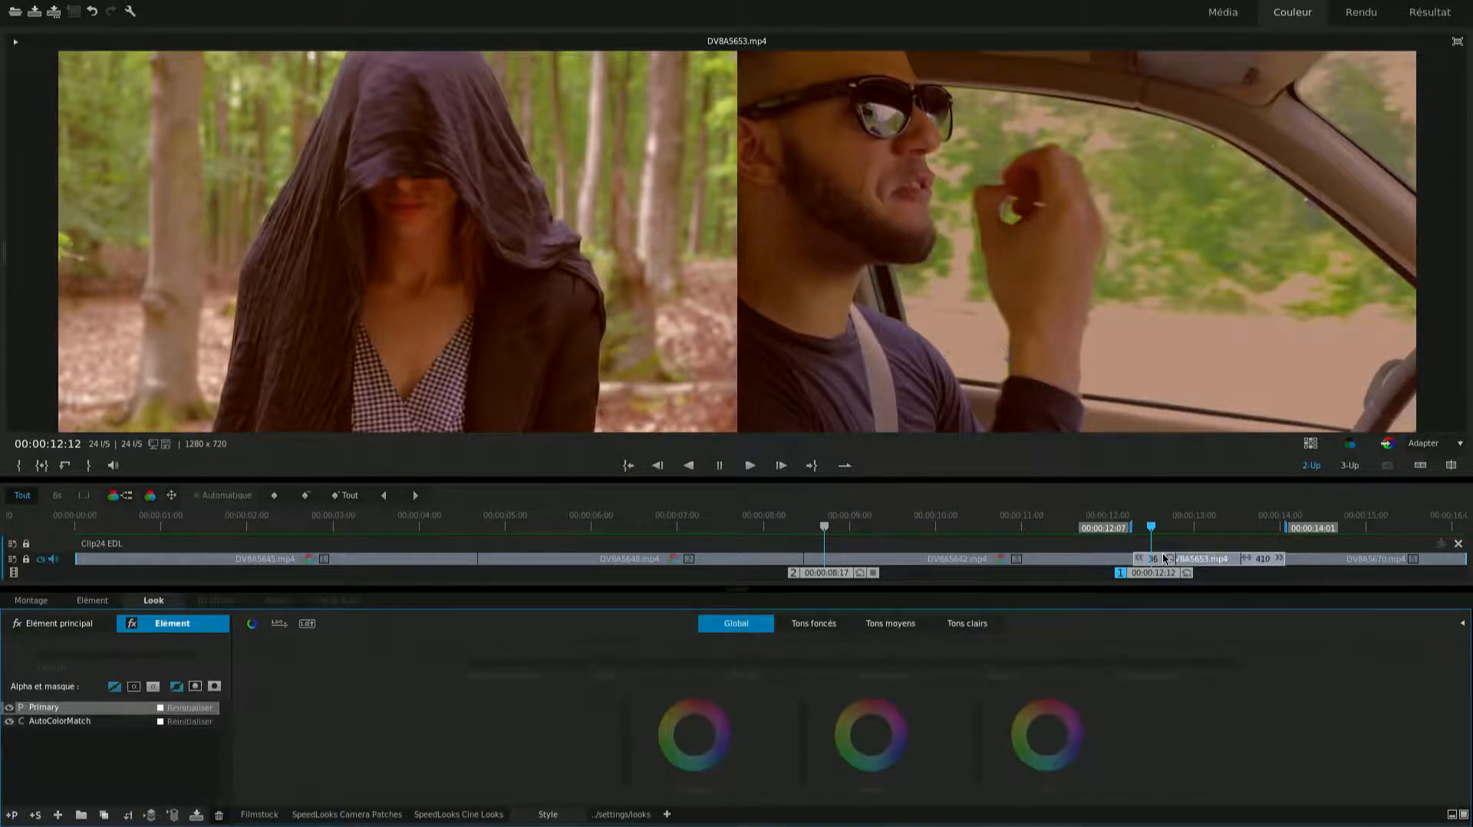